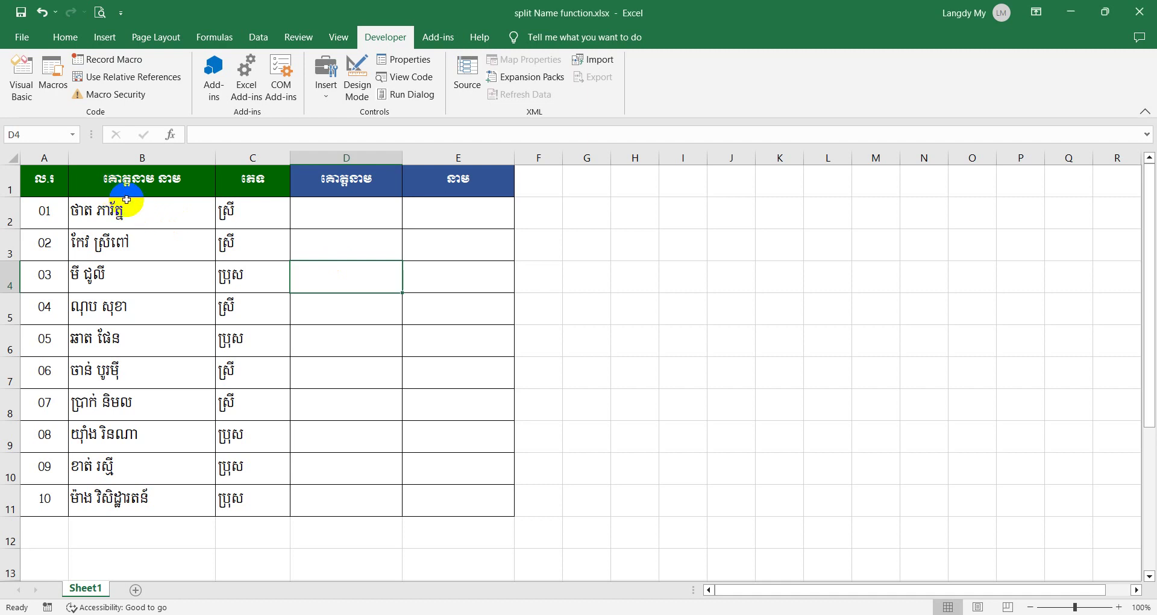
- Select the full names in B2:B11 and the empty target ranges D2:D11 and E2:E11
left_click_drag(142, 203, 136, 505)
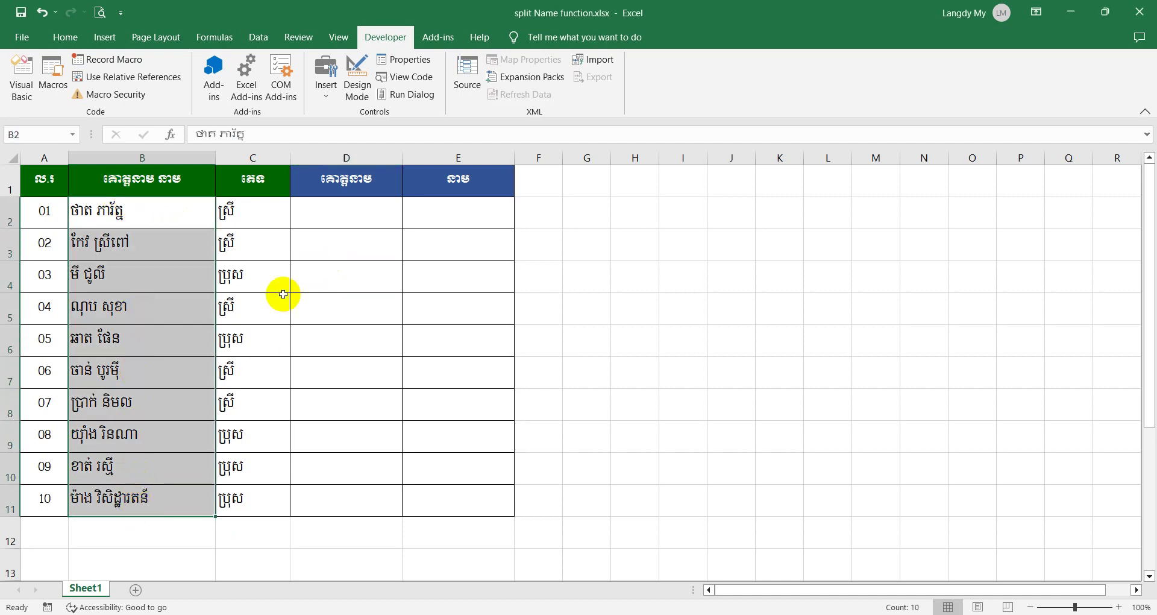
left_click_drag(310, 216, 326, 504)
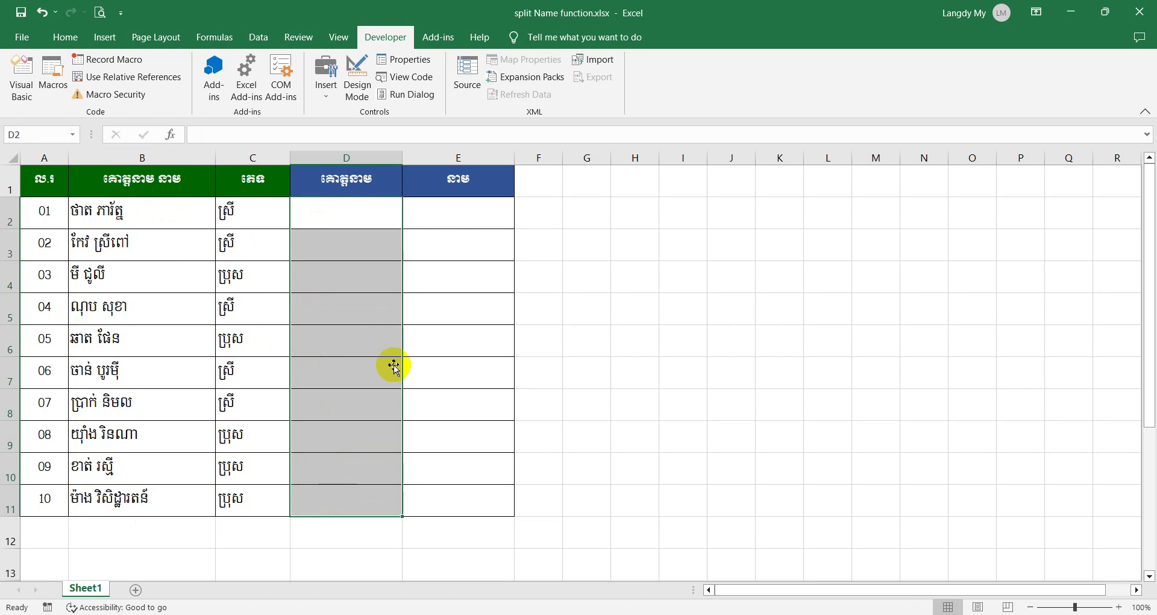
left_click_drag(445, 217, 452, 495)
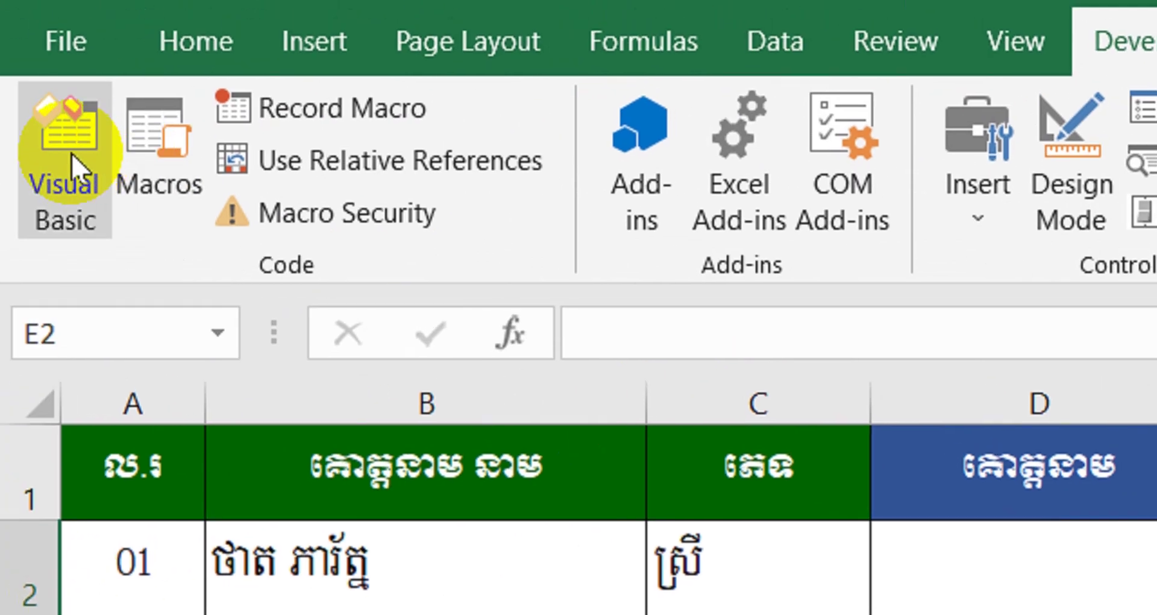
- Open the Visual Basic editor and insert a new code module, Module2
left_click(69, 160)
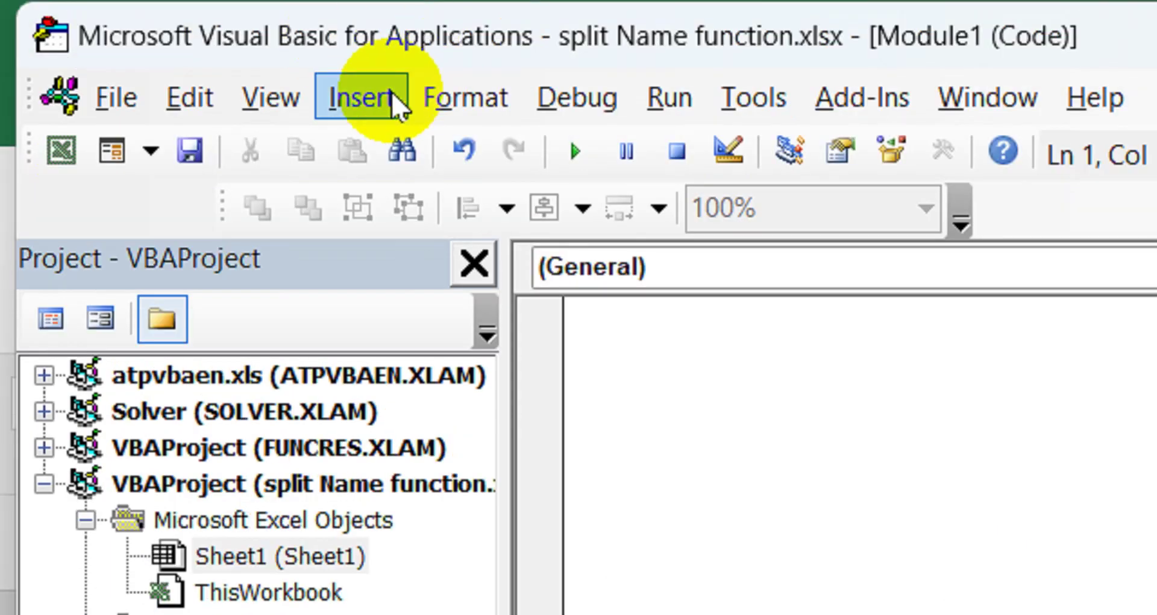
left_click(375, 88)
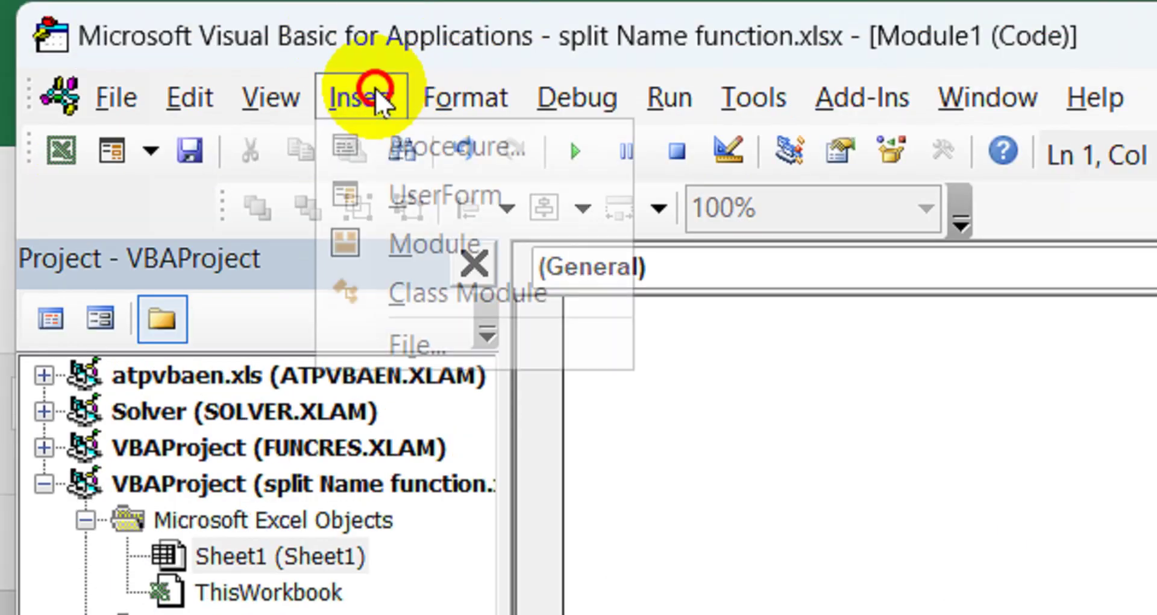
left_click(417, 247)
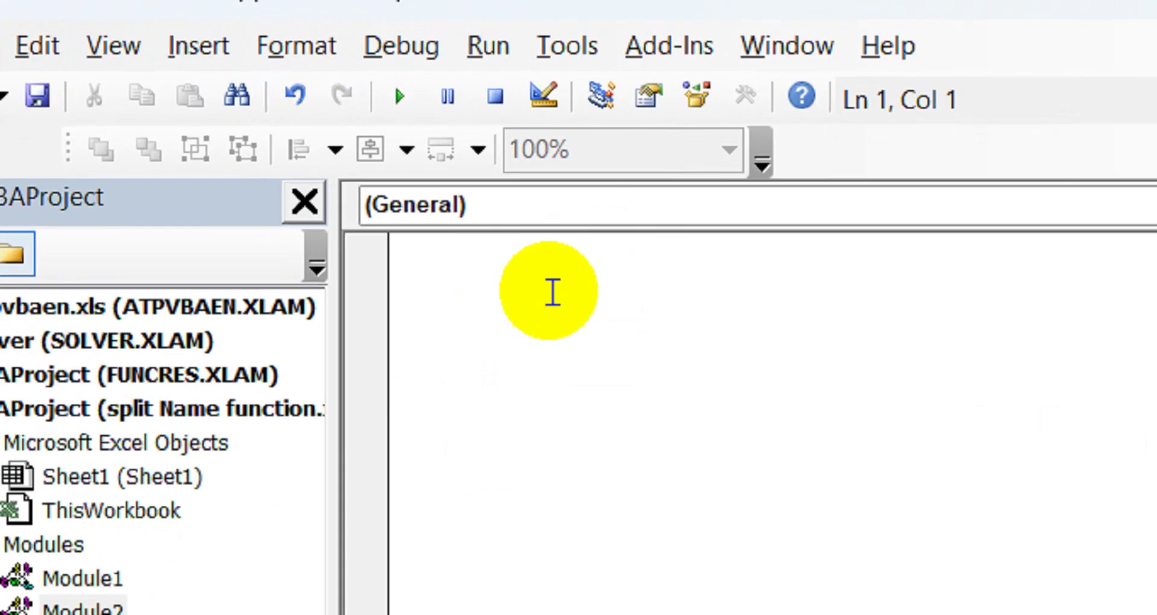
- Declare Function firstName(d) As String and start the body firstName=Left(d,WorksheetFunction.Search(
type("functio")
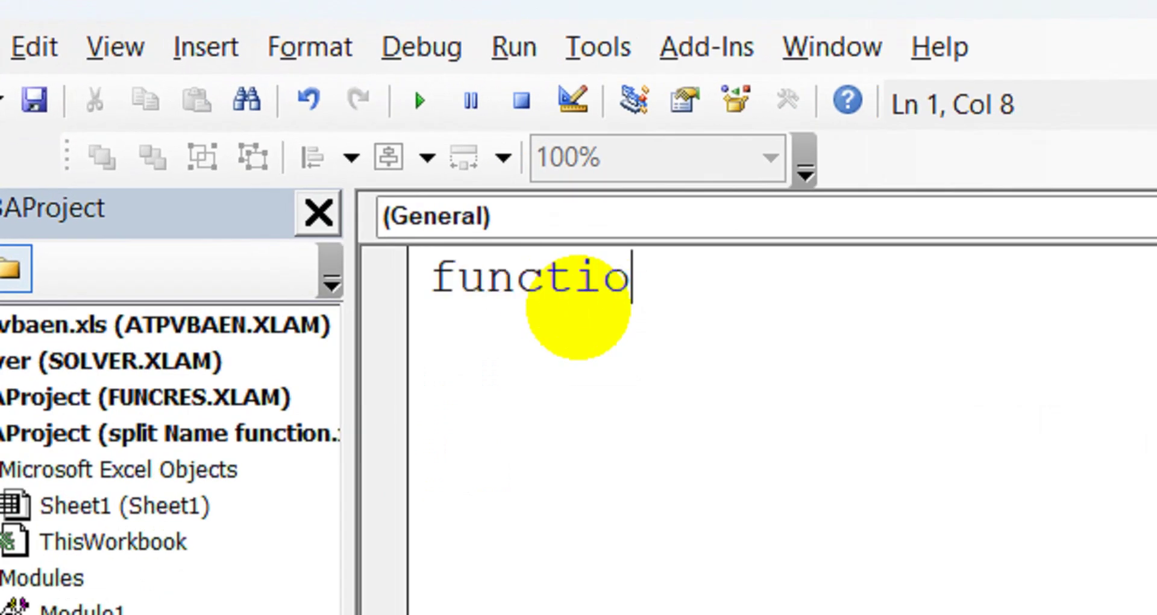
type("n")
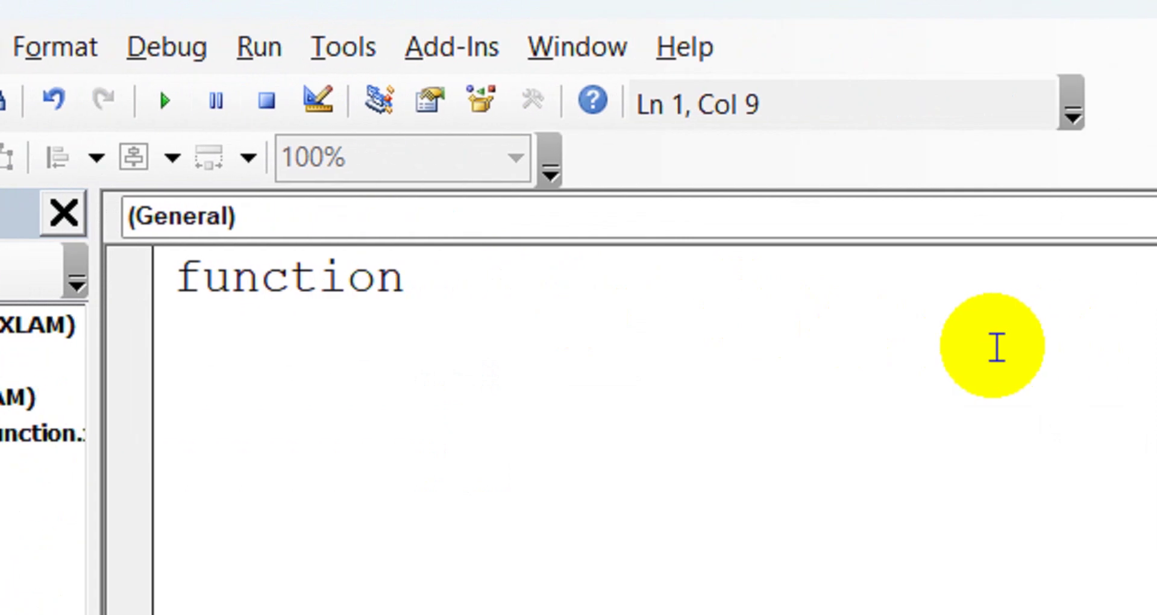
type(" fi")
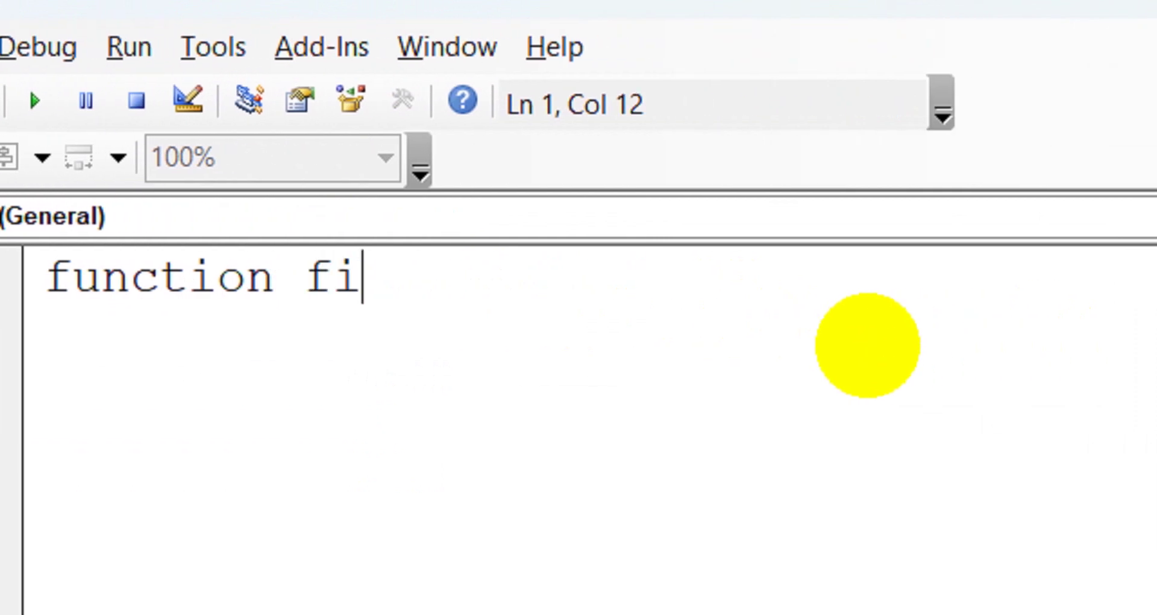
type("rst")
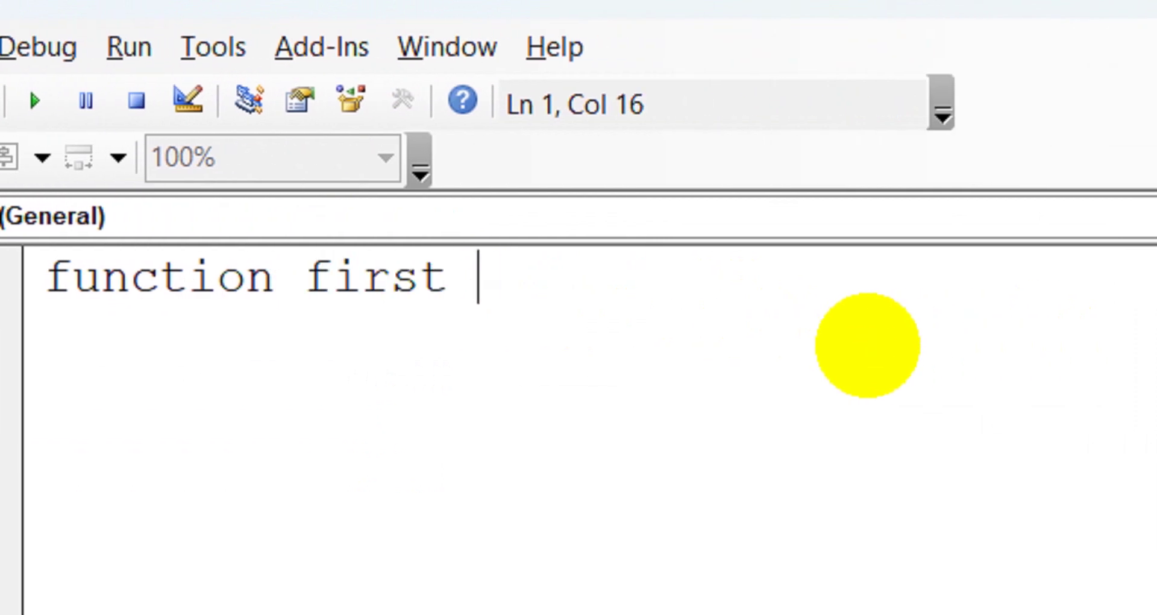
key("BackSpace")
type("Name")
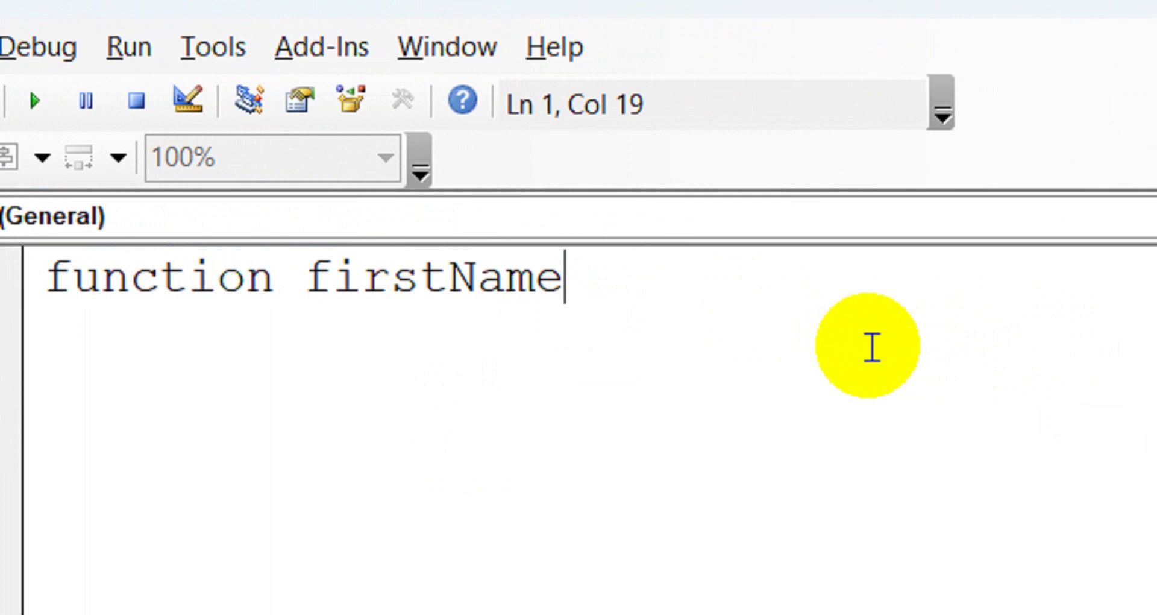
type("(")
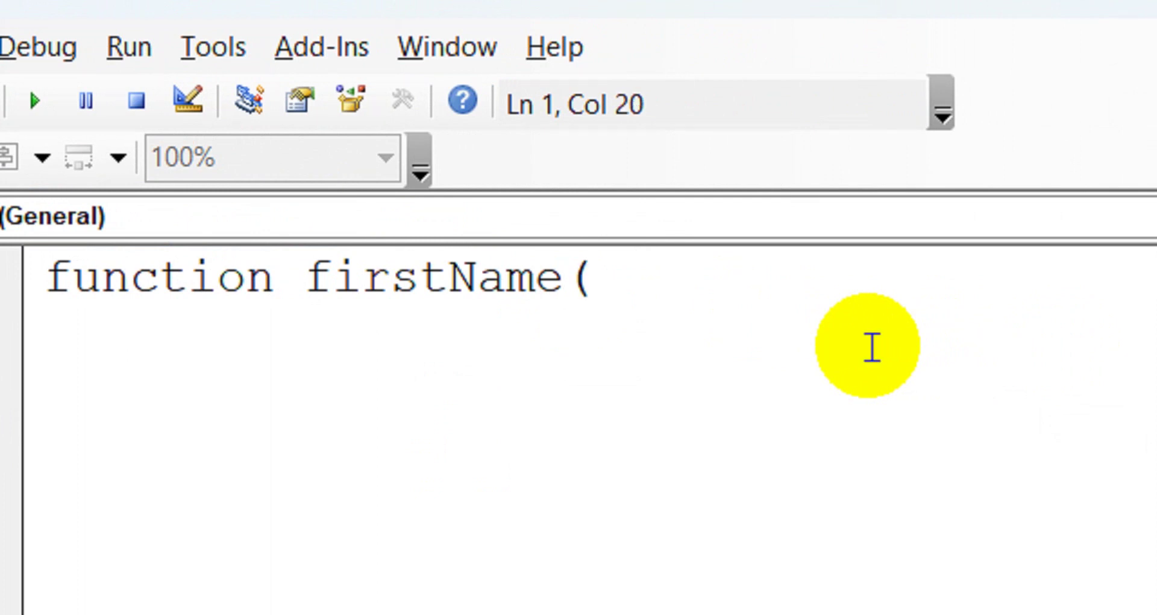
type("d) as ")
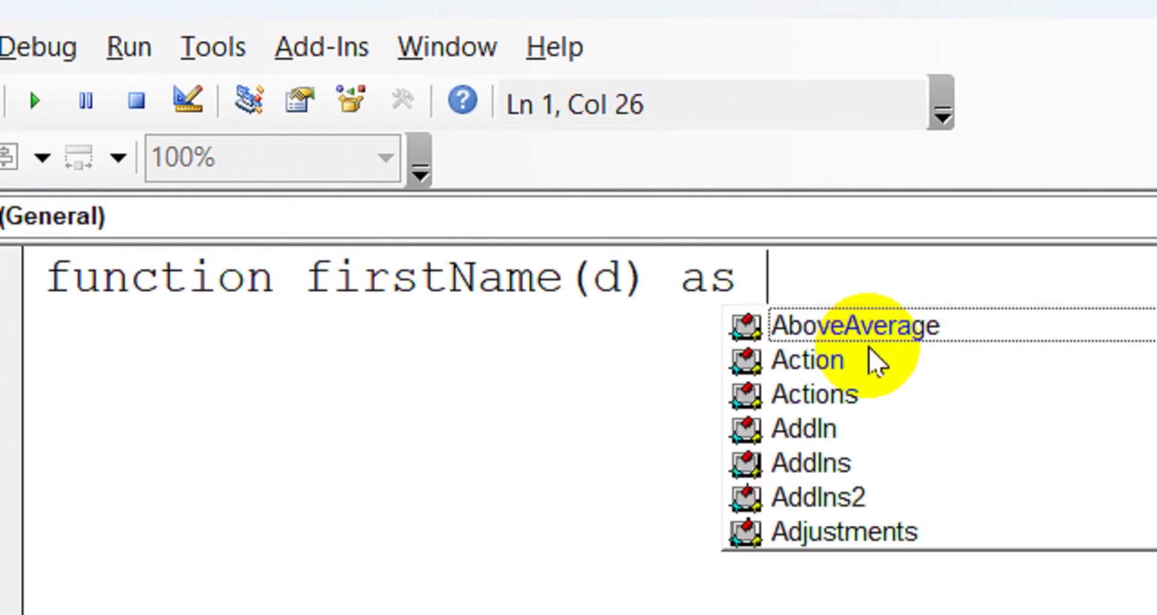
type("string")
key("Return")
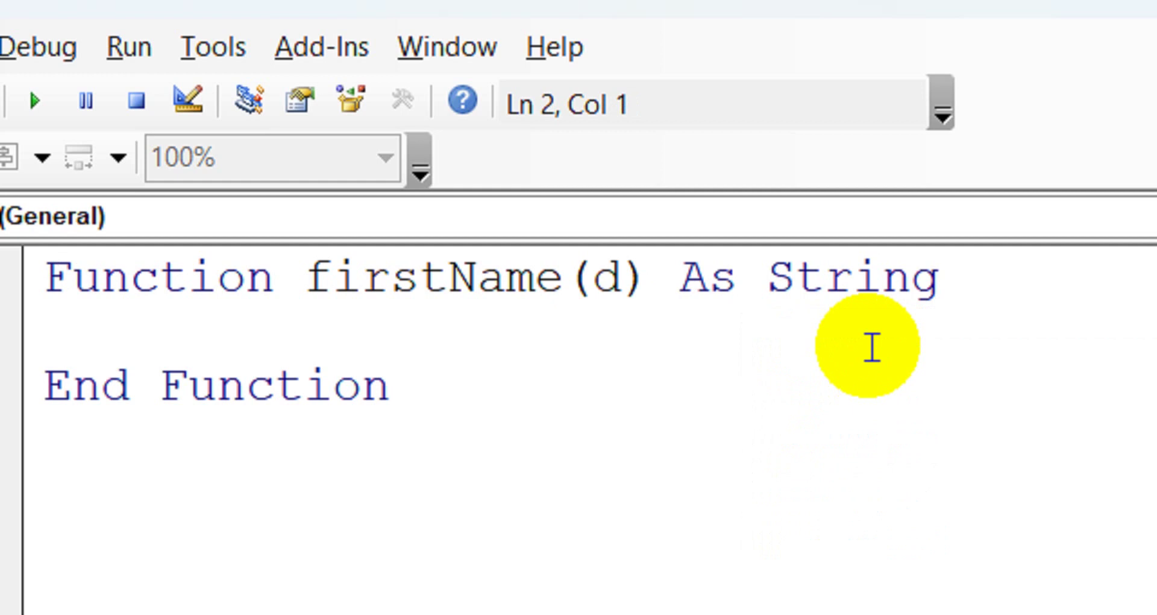
key("Tab")
type("first")
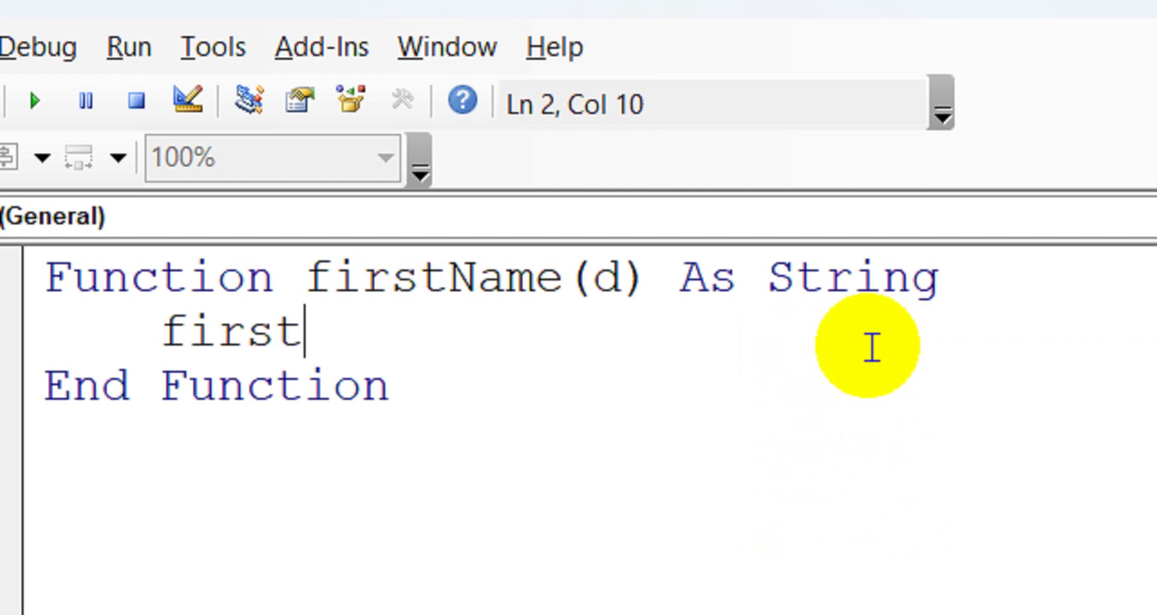
type("Name")
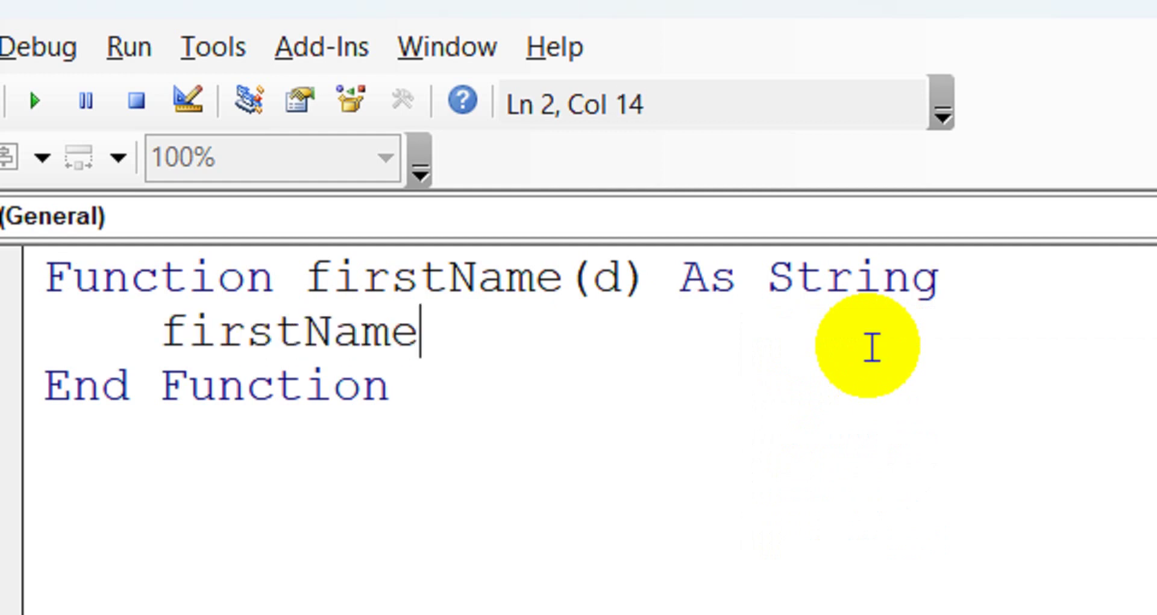
type("=left")
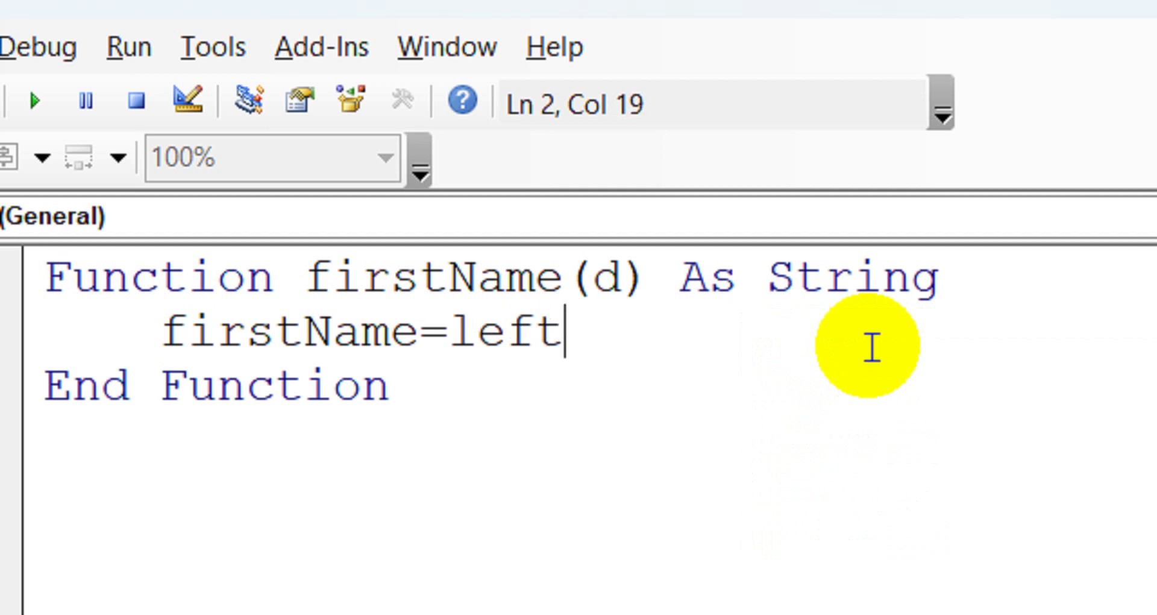
type("(d,")
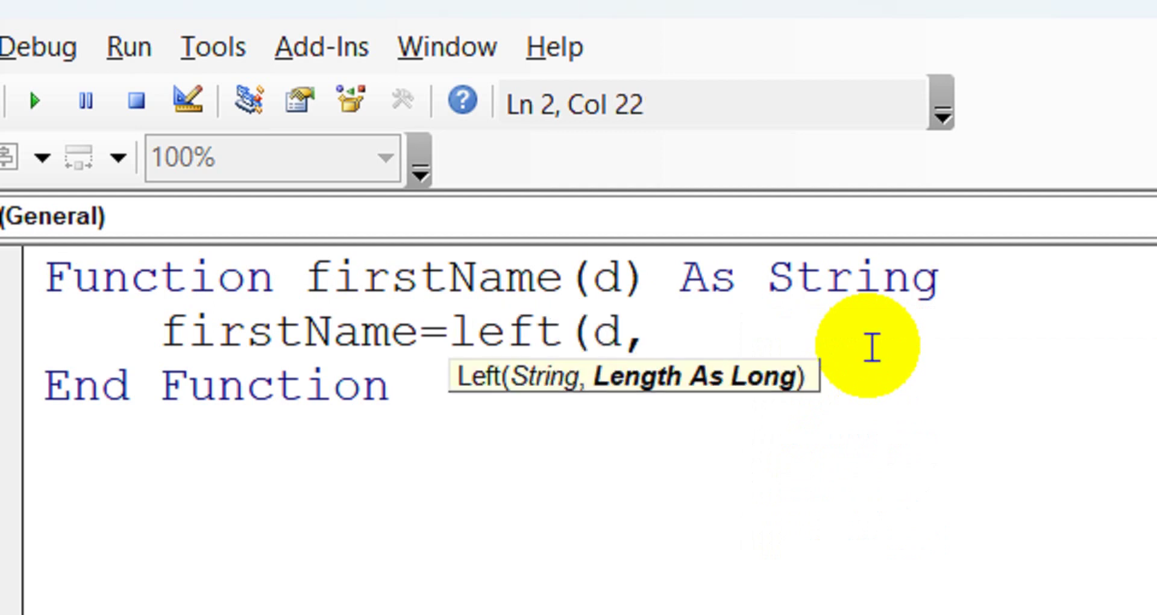
type("works")
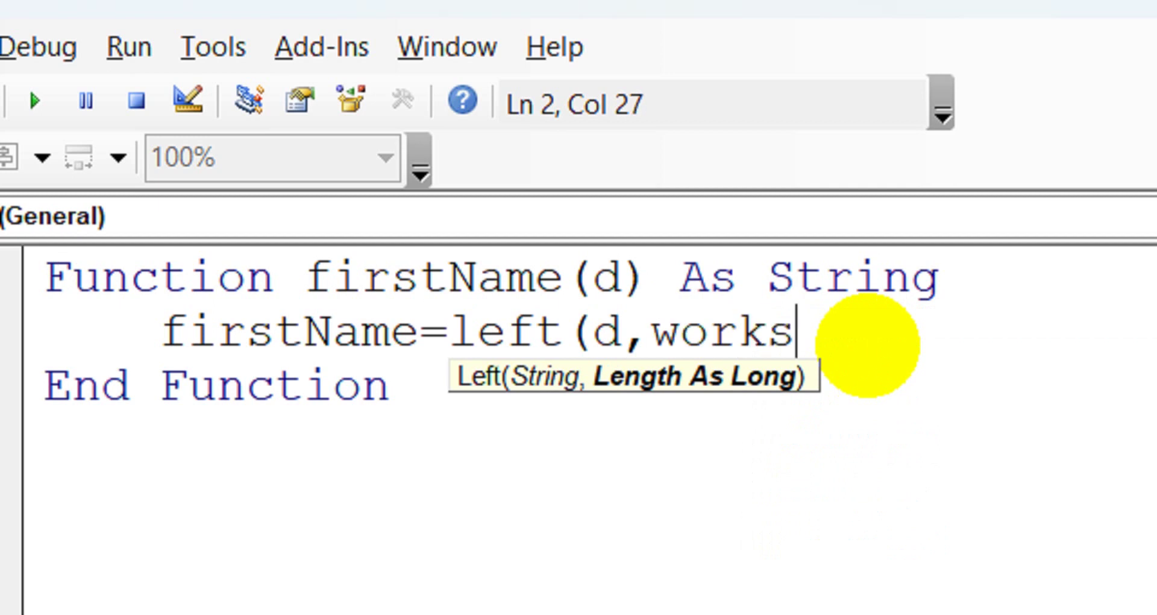
type("heetfunct")
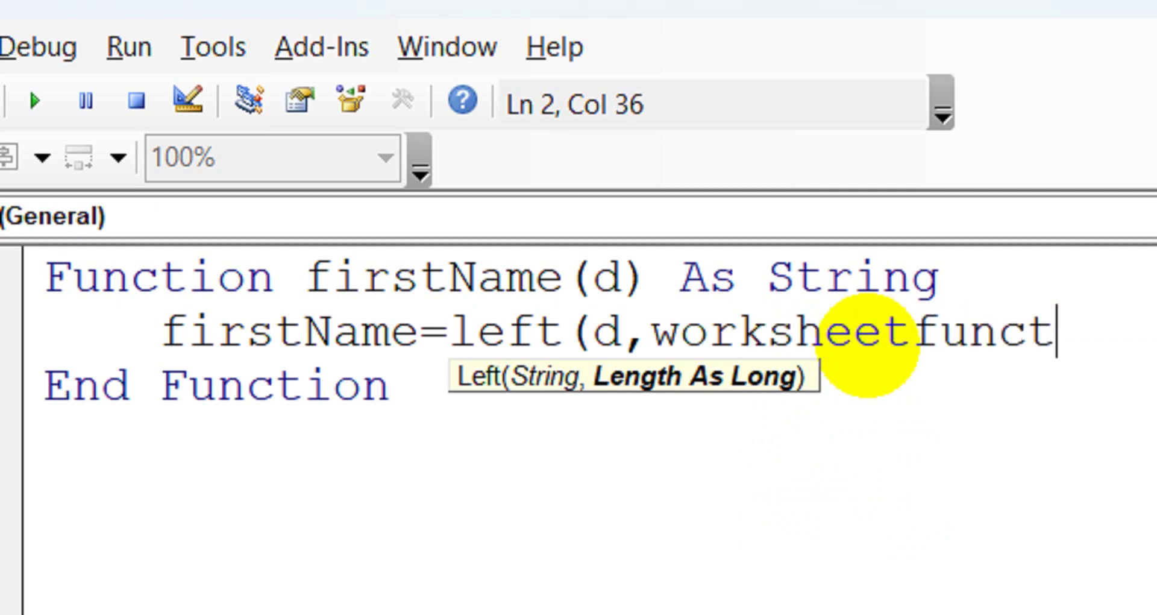
type("ion")
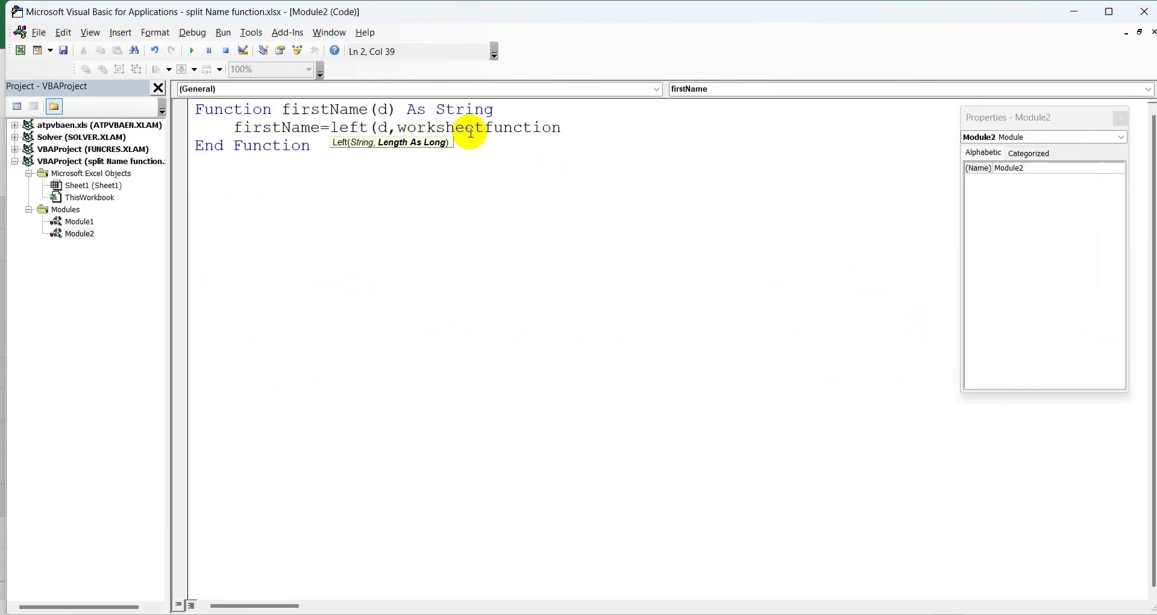
type(".search")
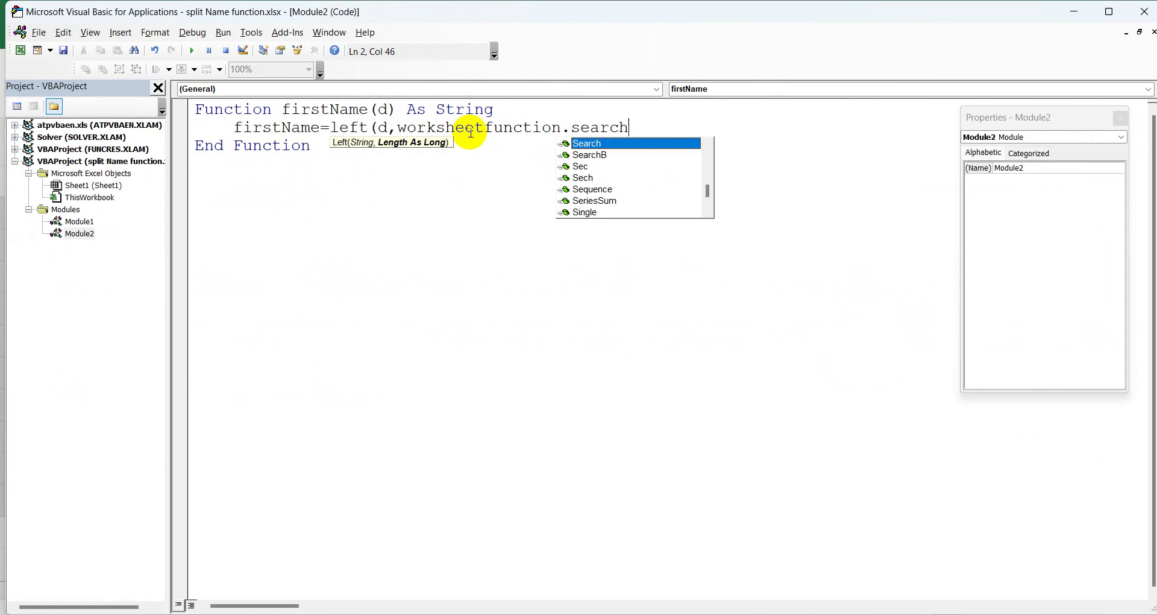
type("(")
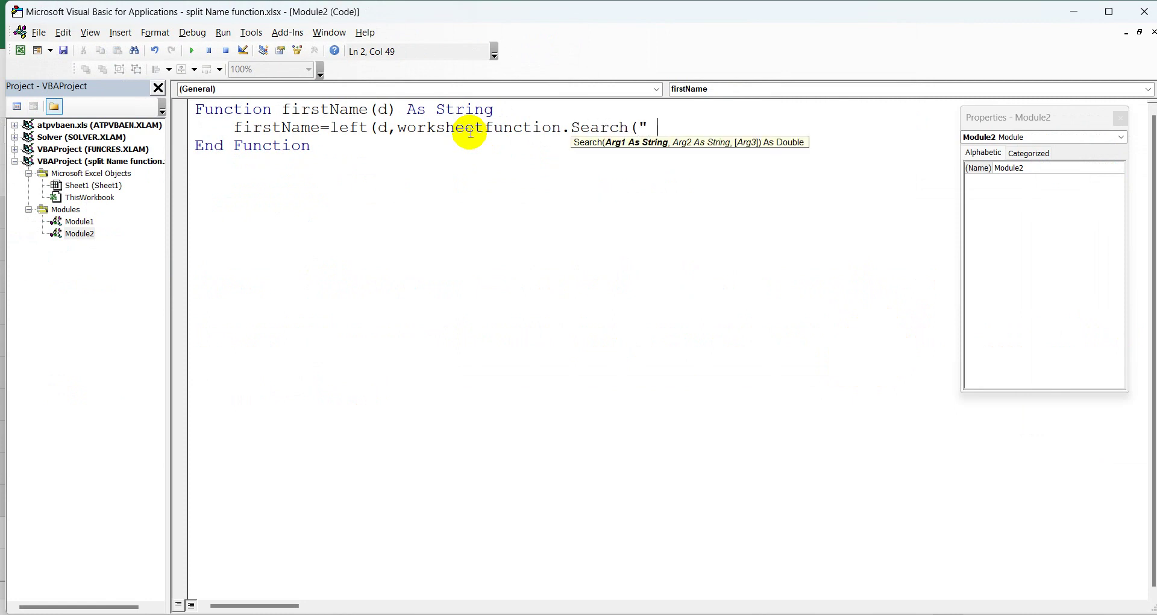
- In Excel, inspect the full name in B2 and the space separating its two names
mouse_move(828, 612)
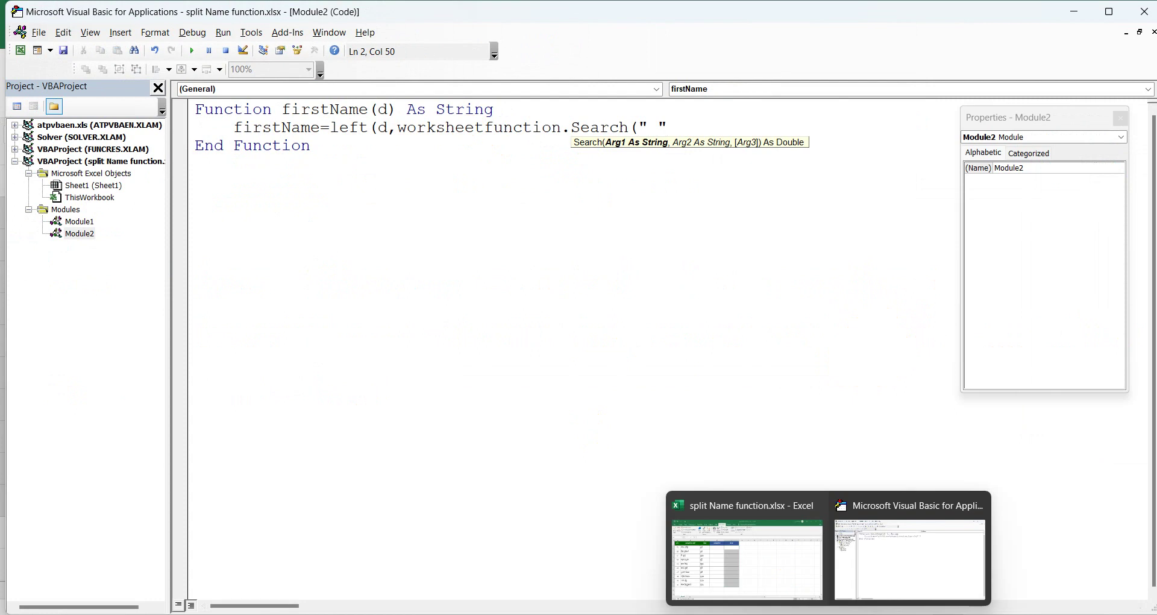
left_click(773, 559)
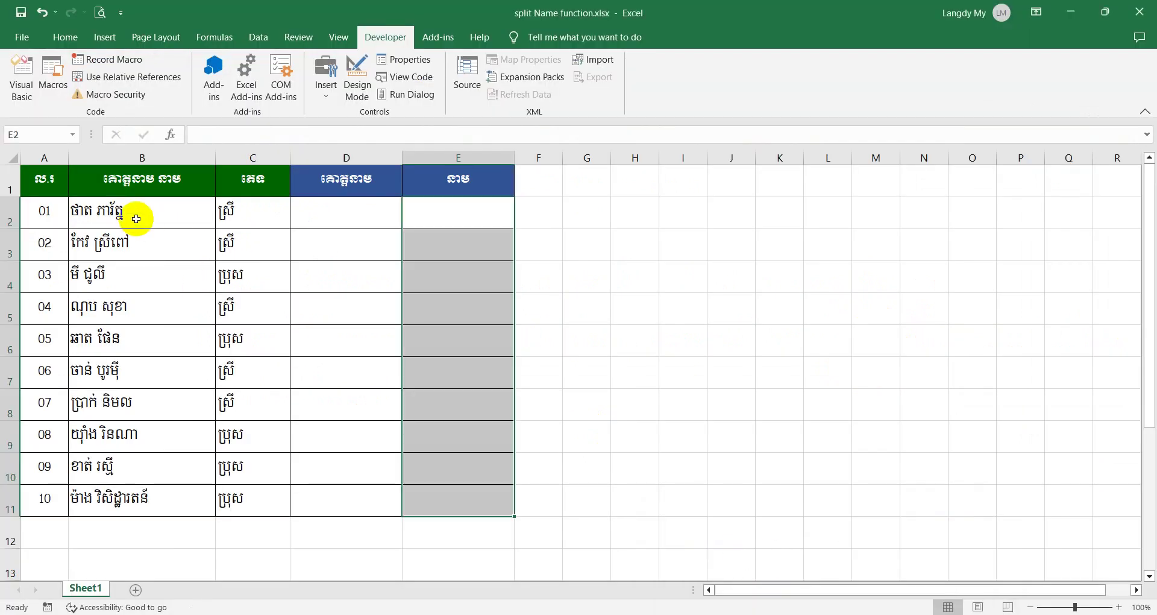
left_click(100, 210)
double_click(99, 211)
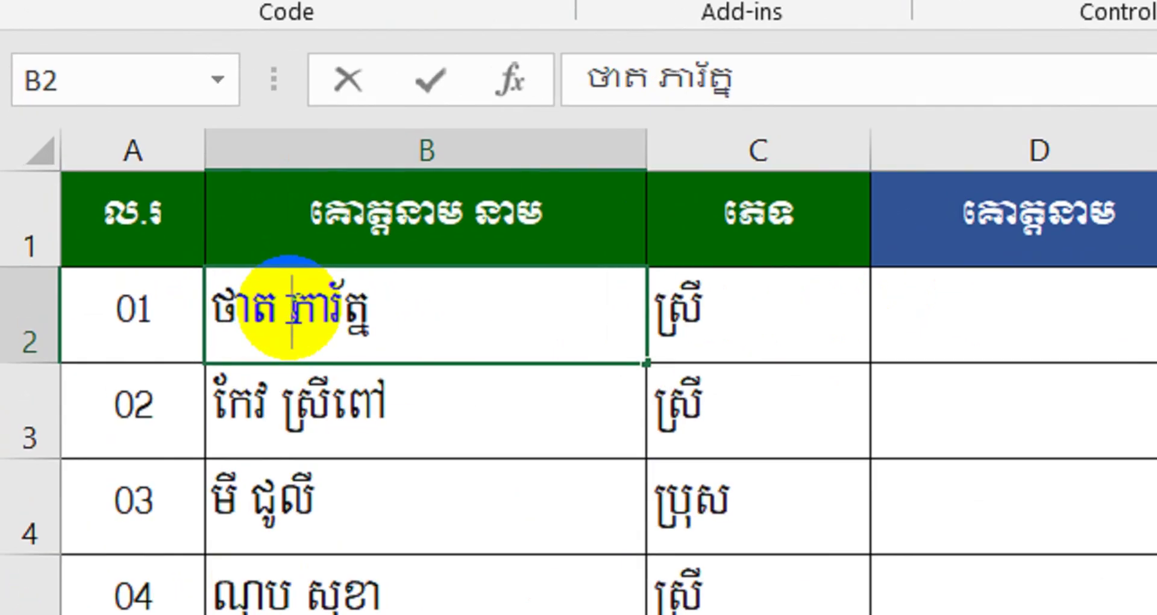
double_click(96, 213)
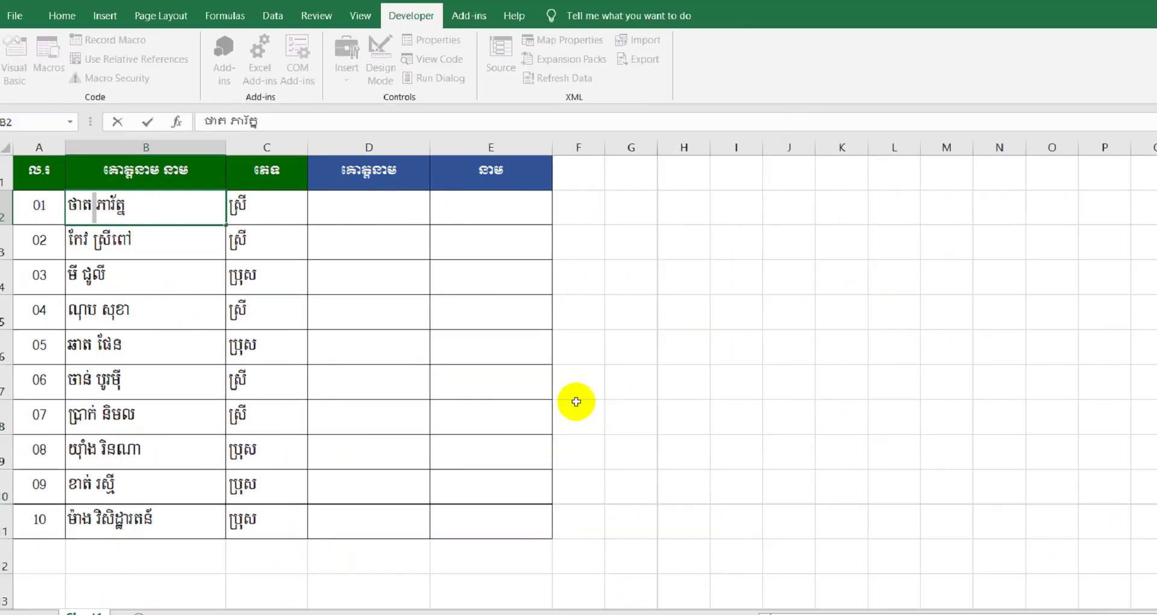
- Glance at the VBA code, then return to the workbook and select cell D6
mouse_move(829, 612)
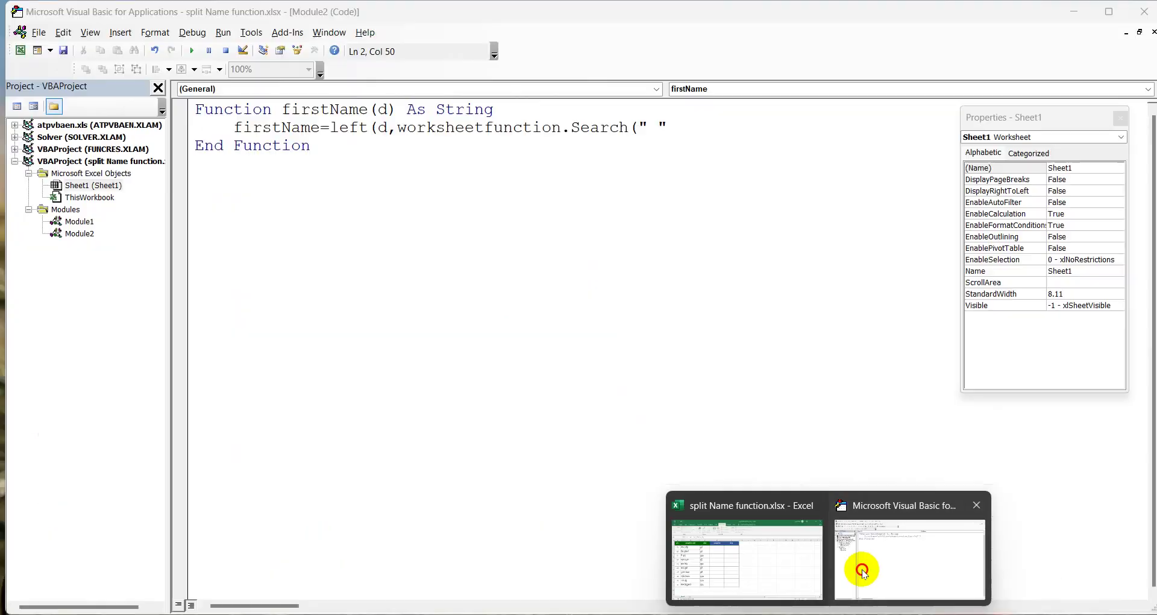
left_click(863, 573)
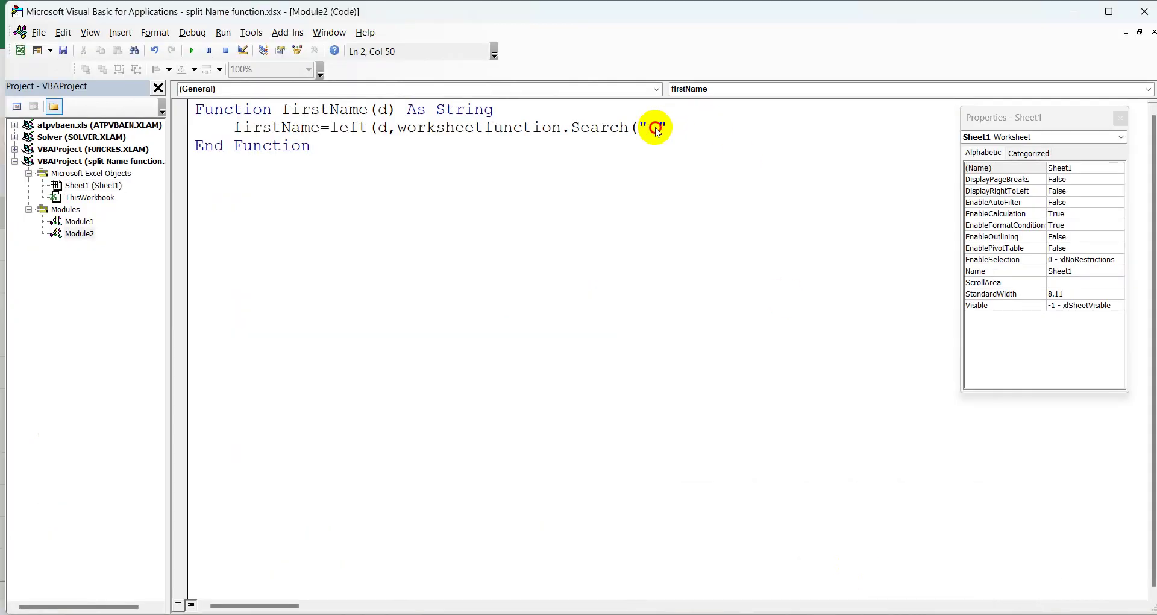
mouse_move(828, 612)
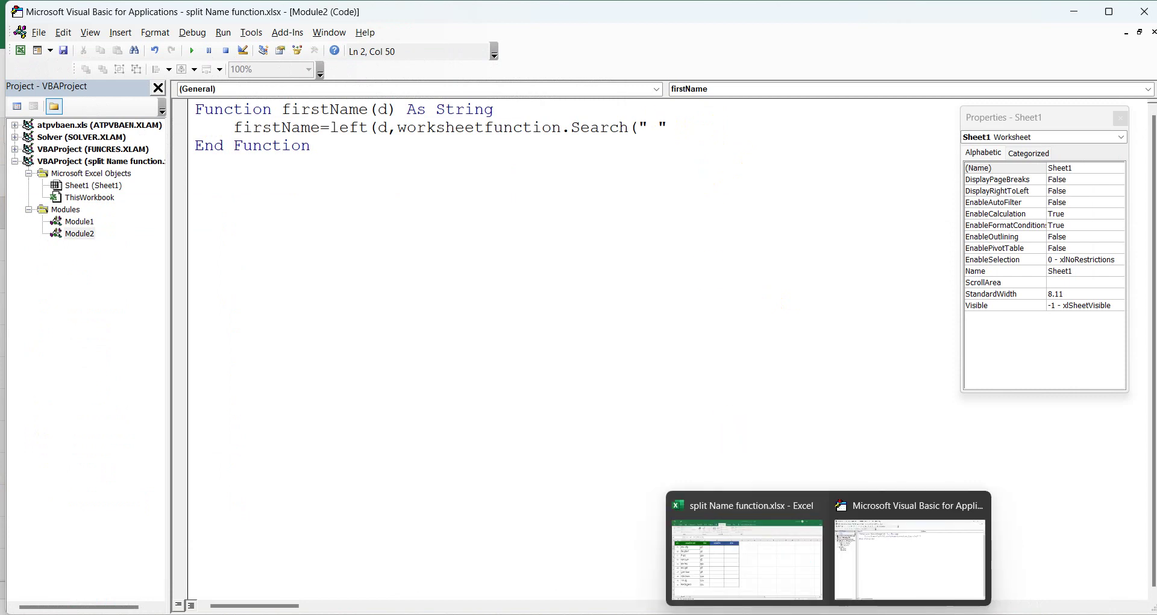
left_click(748, 538)
left_click(356, 339)
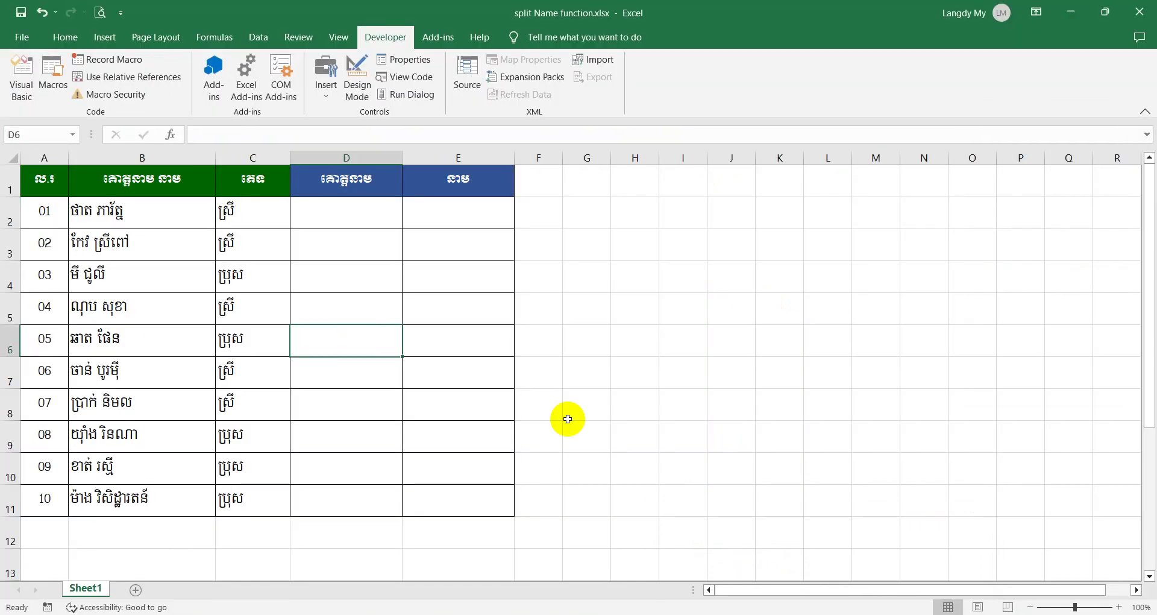
- Complete the line as firstName = Left(d, WorksheetFunction.Search(" ", d) - 1), dismissing the compile error
mouse_move(829, 612)
left_click(857, 570)
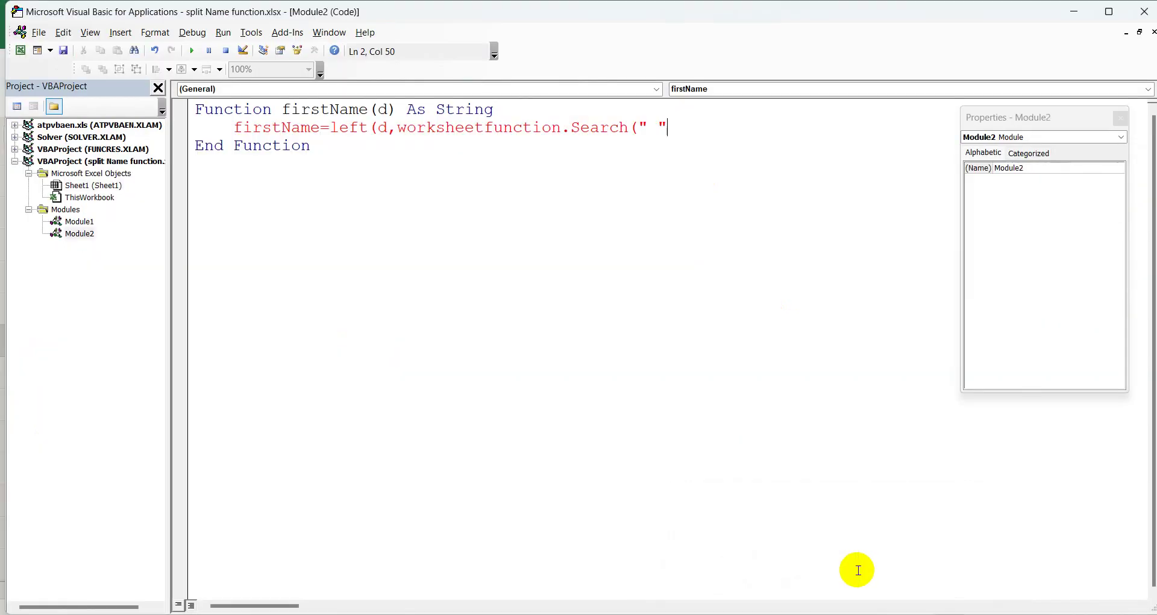
left_click_drag(658, 126, 641, 124)
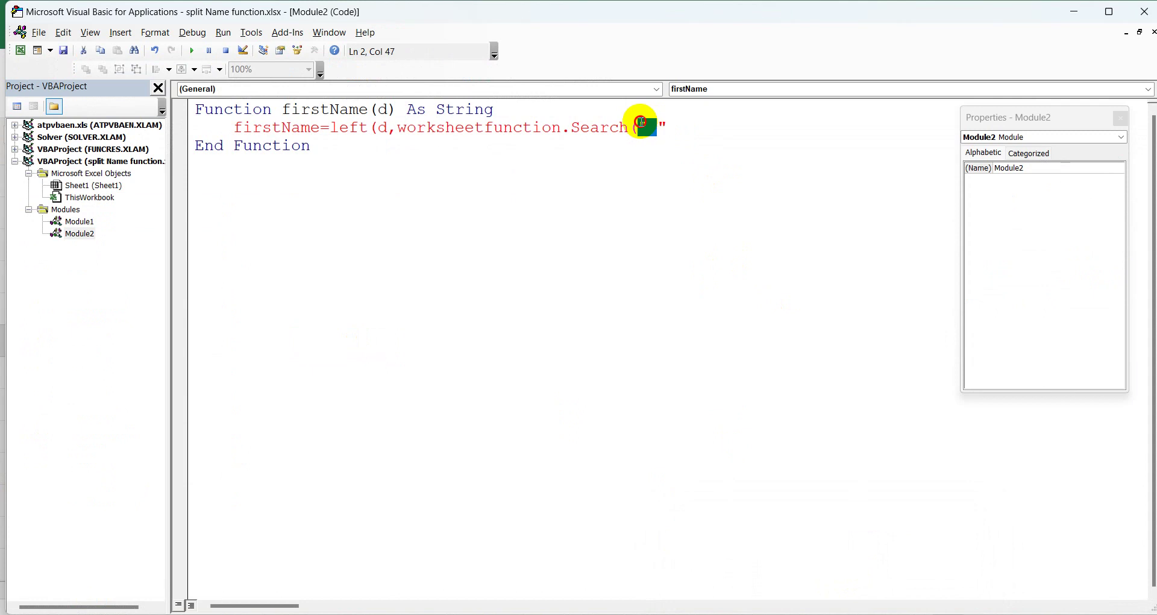
left_click(687, 127)
type(",d")
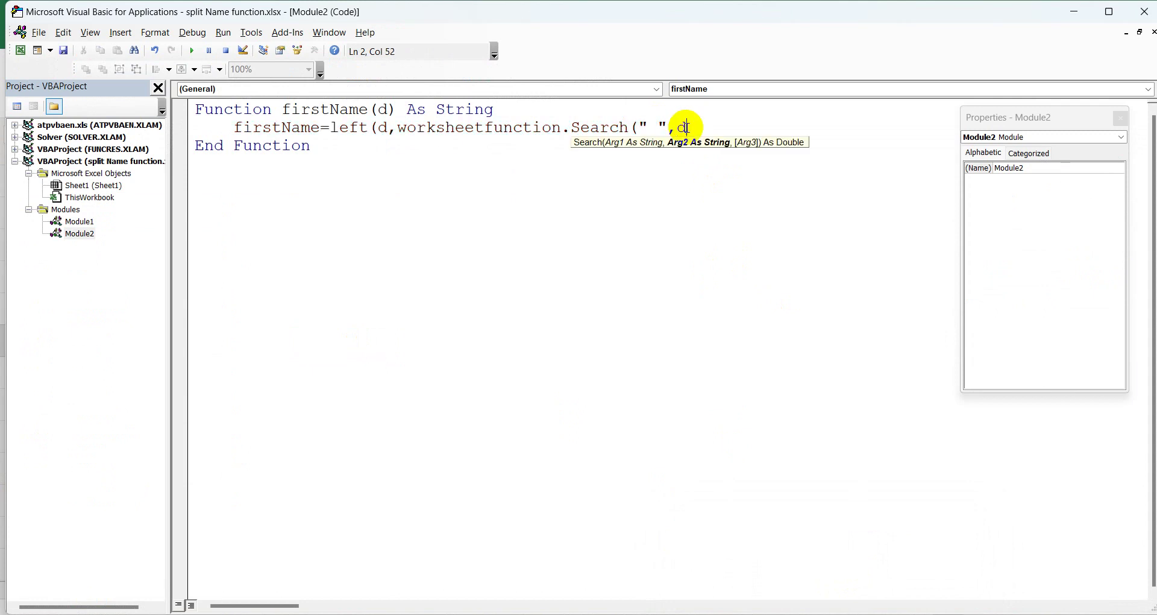
type(")")
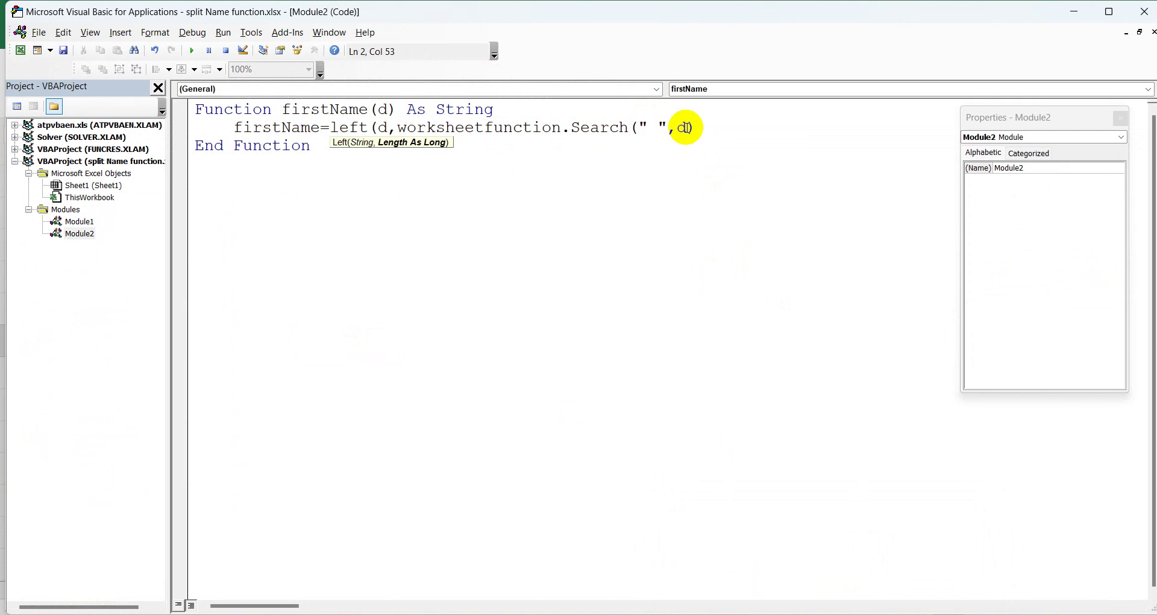
left_click(659, 250)
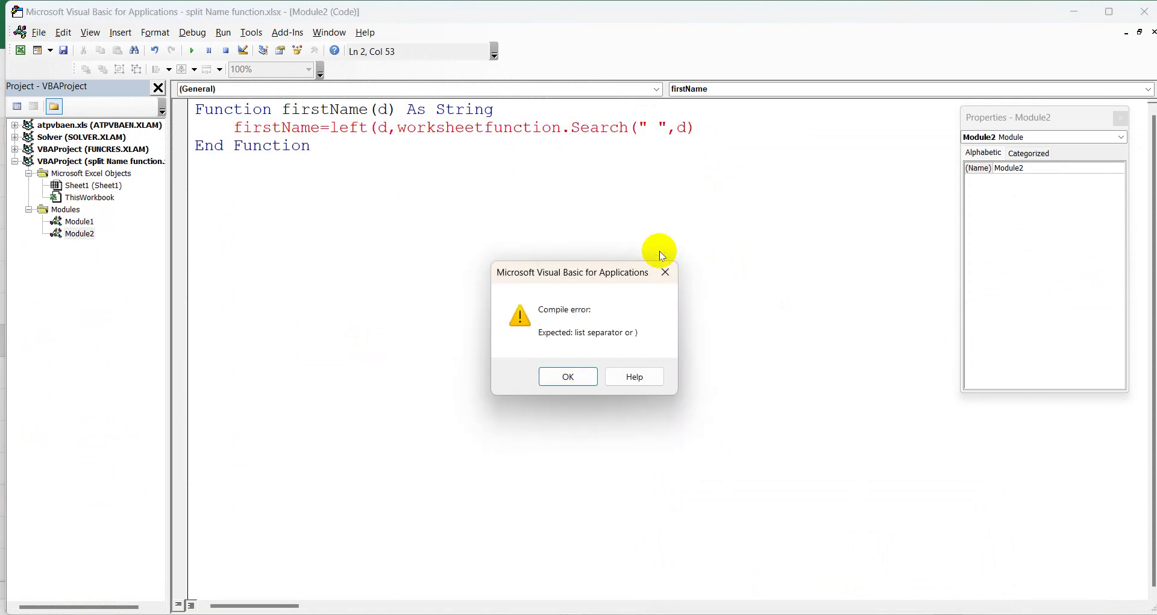
left_click(572, 376)
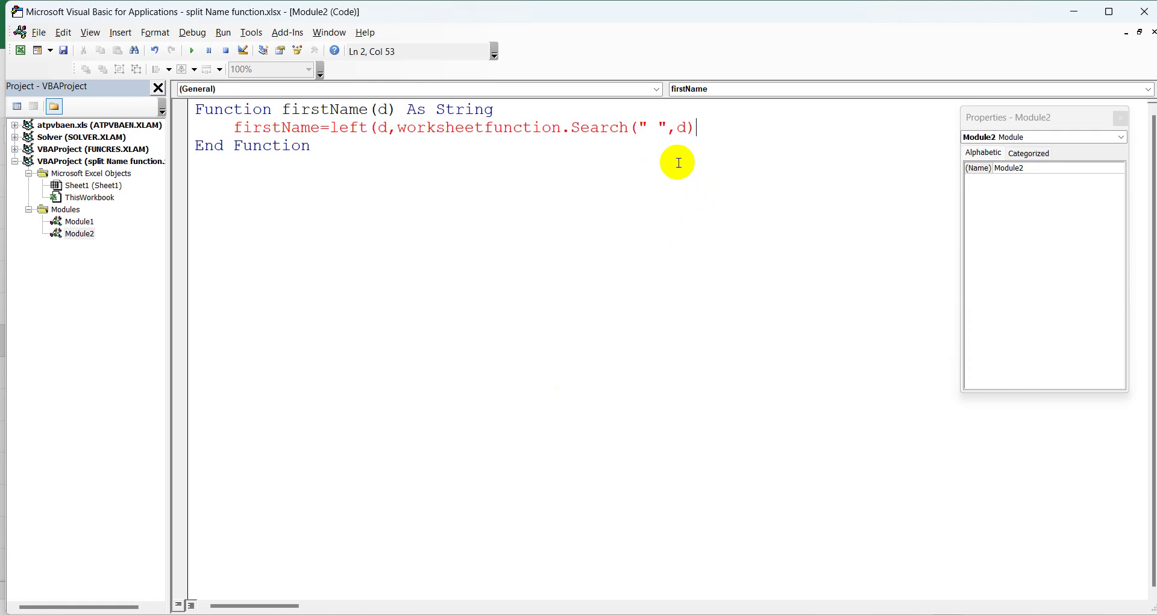
type("-1")
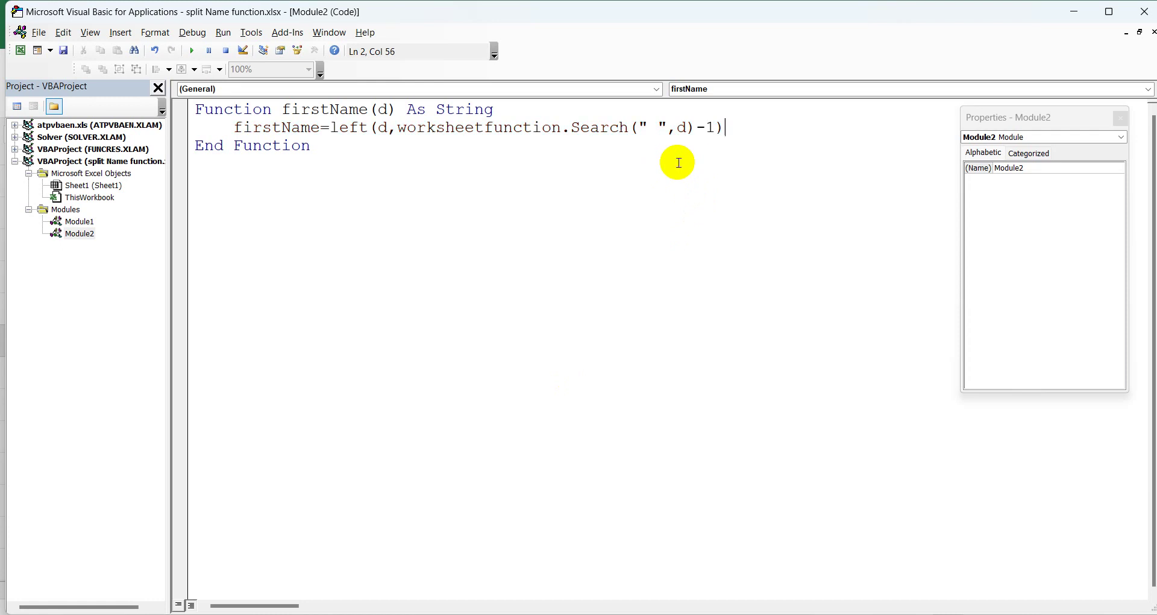
left_click(678, 172)
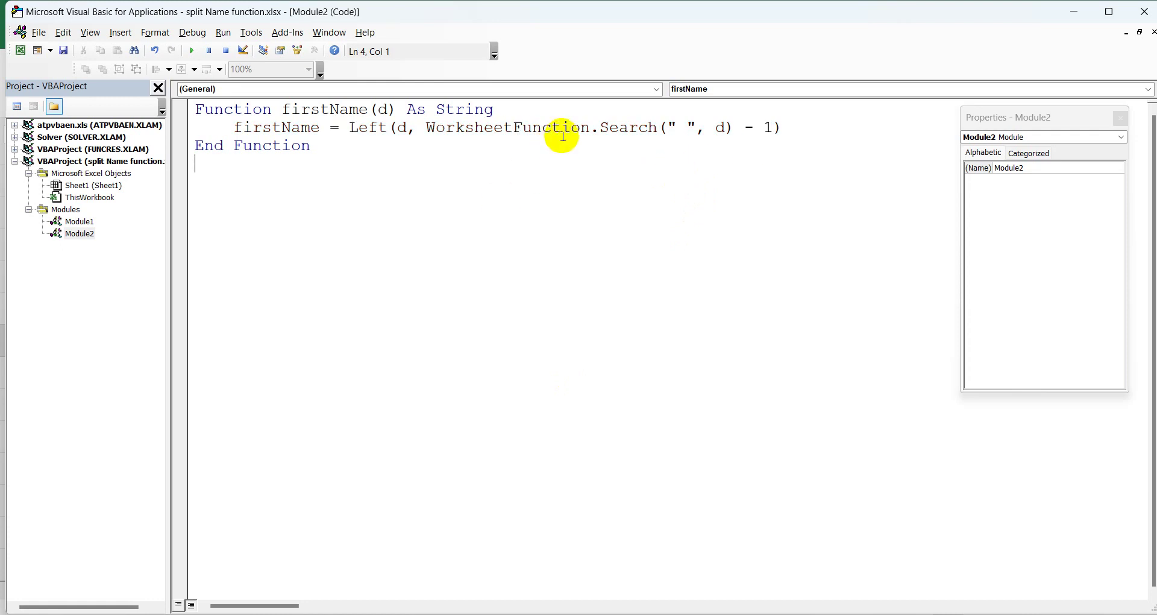
- Select cell D2 and check the function name firstName in the VBA code
left_click(1074, 11)
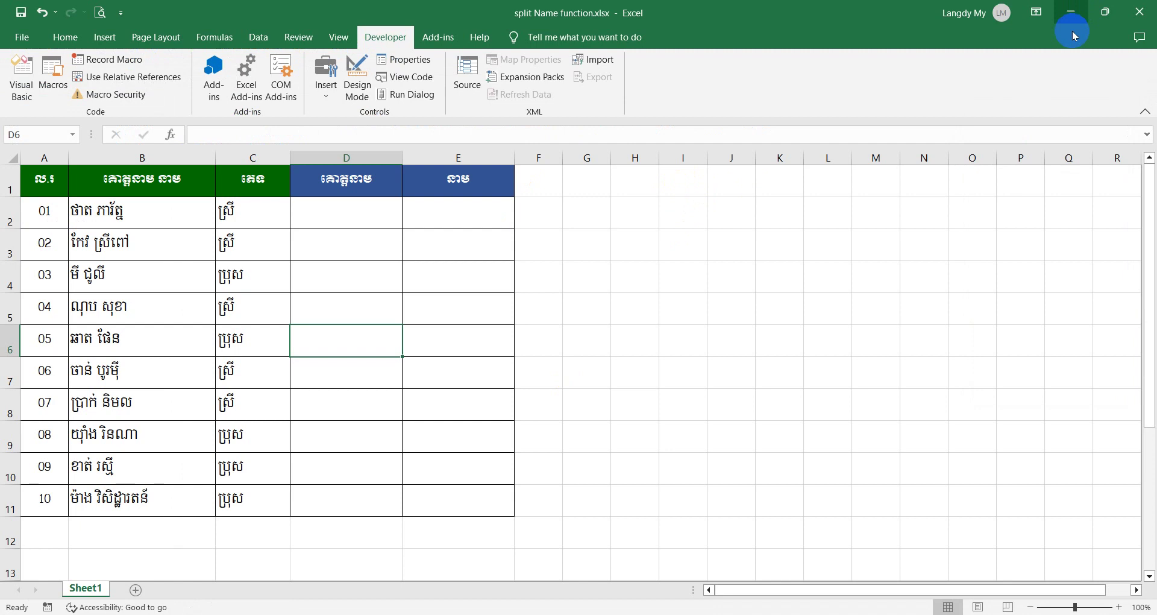
left_click(343, 211)
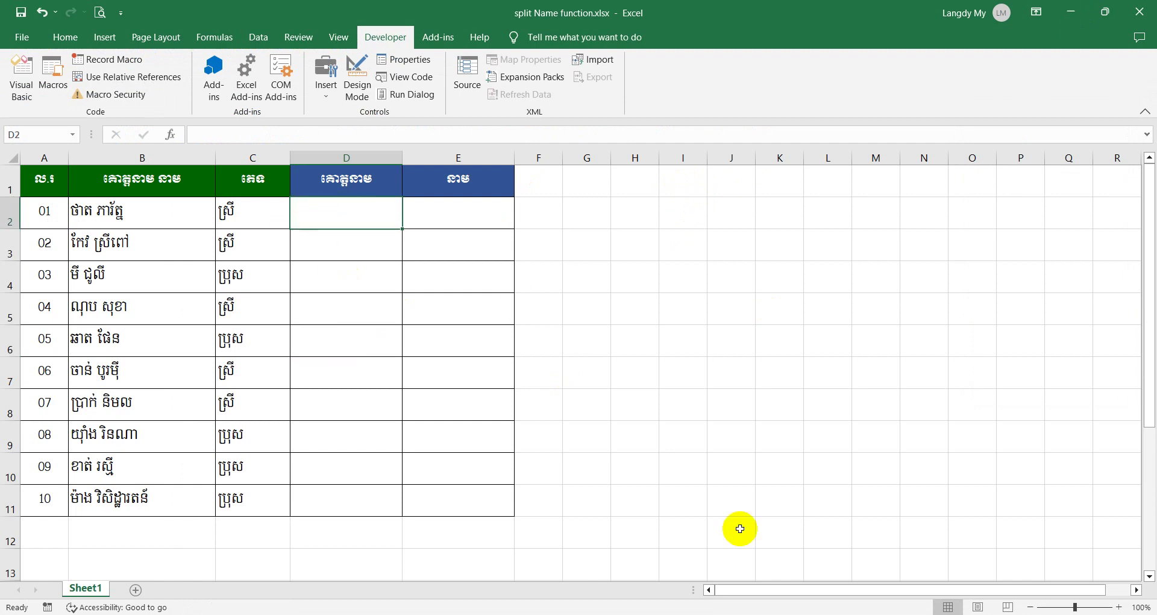
mouse_move(826, 610)
left_click(866, 561)
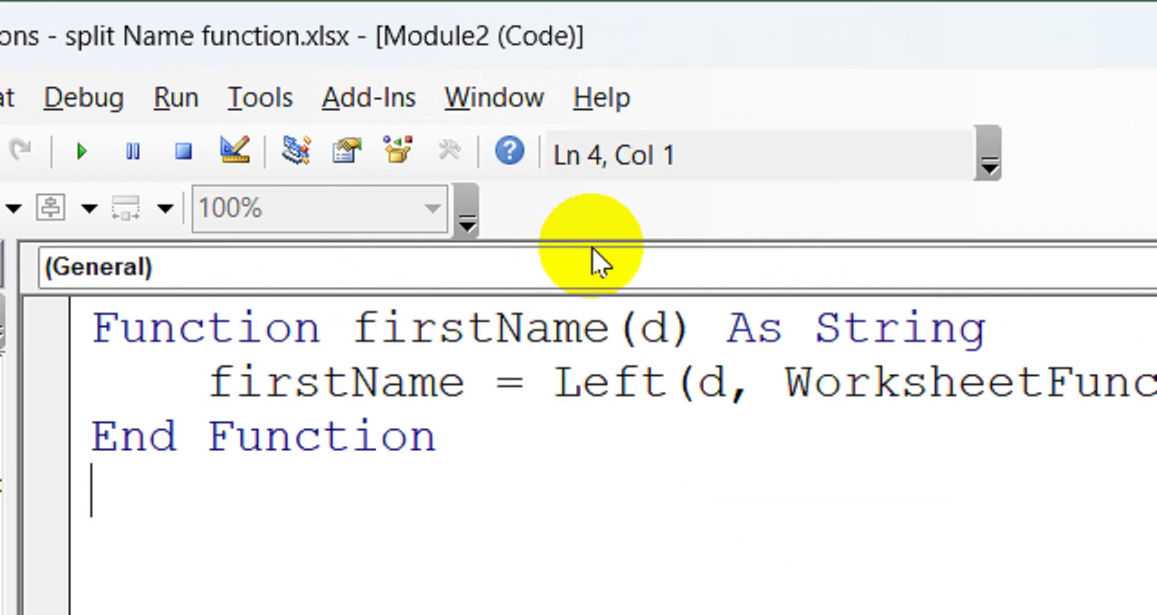
left_click_drag(368, 109, 339, 109)
left_click_drag(518, 325, 357, 323)
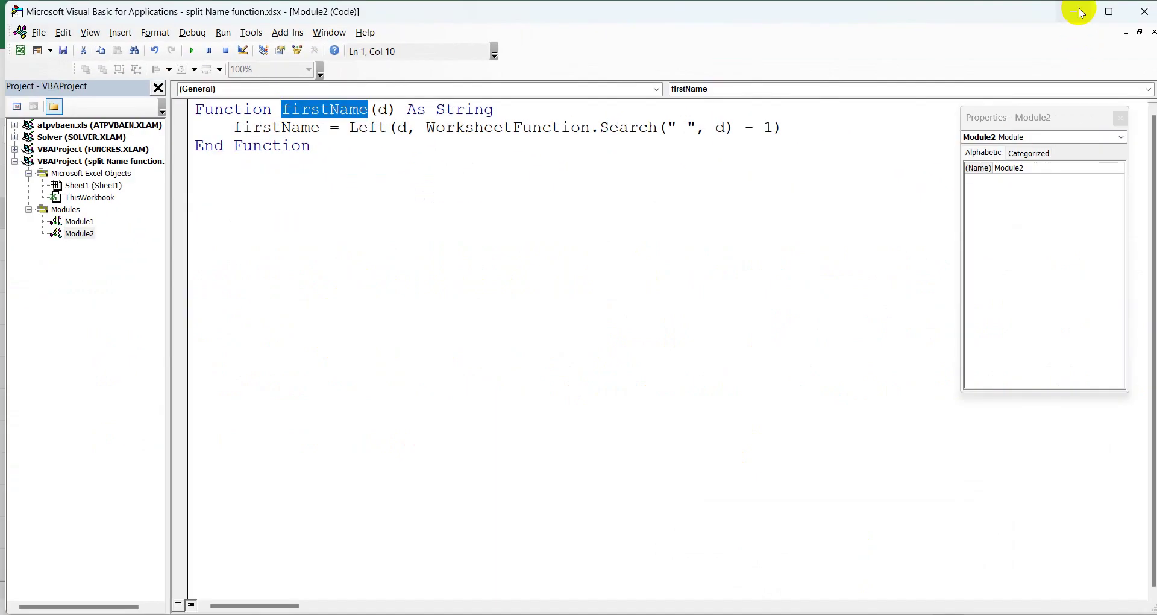
left_click(1076, 11)
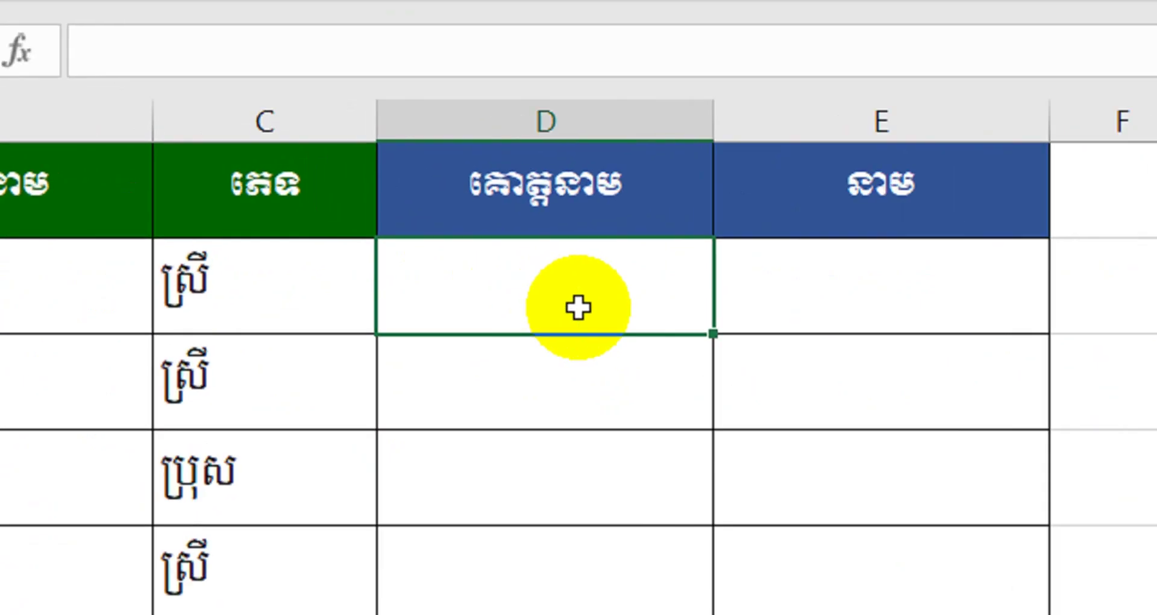
- Enter the formula =firstName(B2) in cell D2
type("=fi")
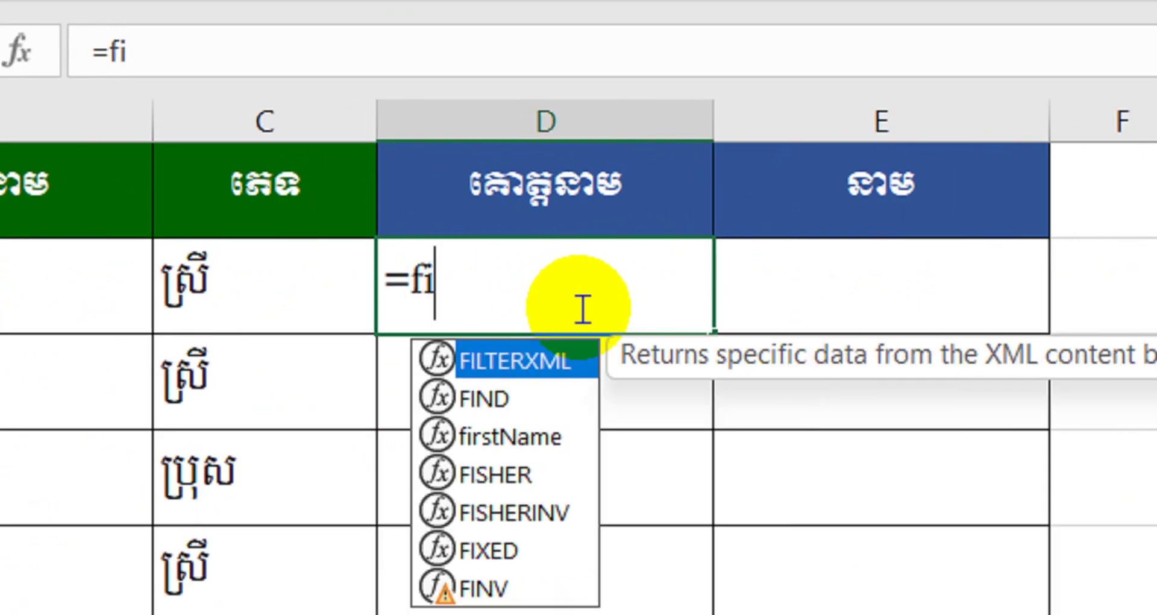
type("r")
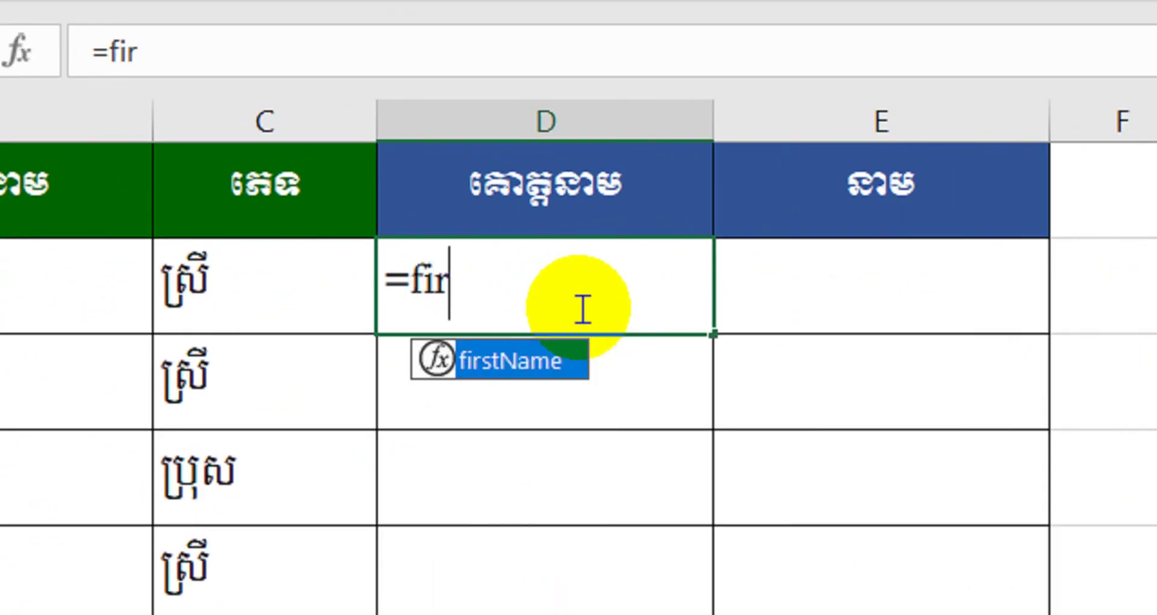
type("s")
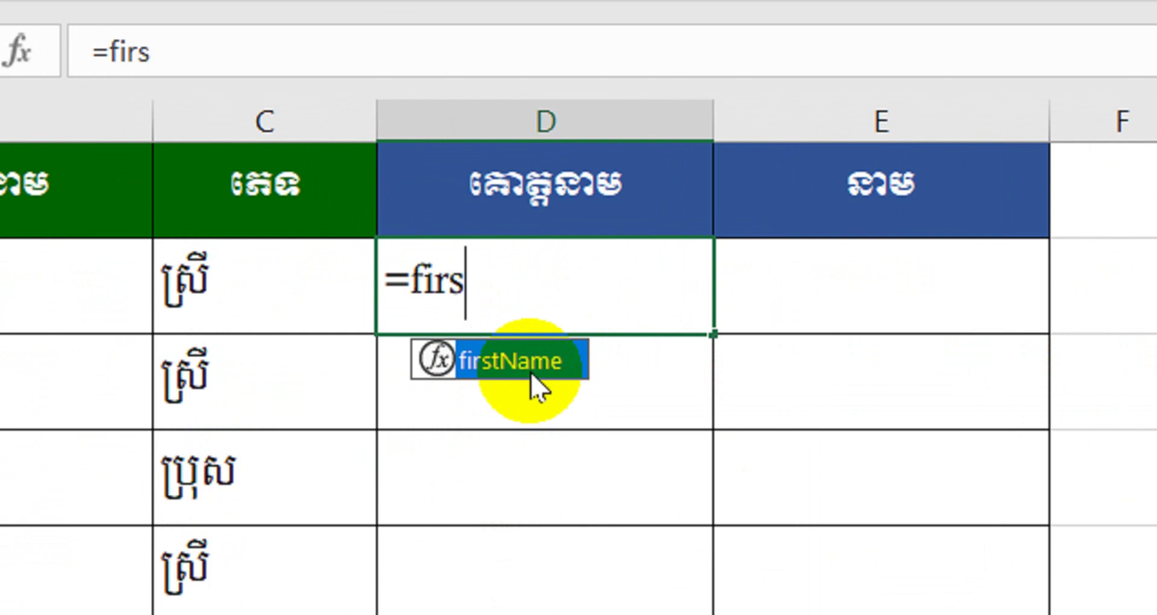
type("tName(")
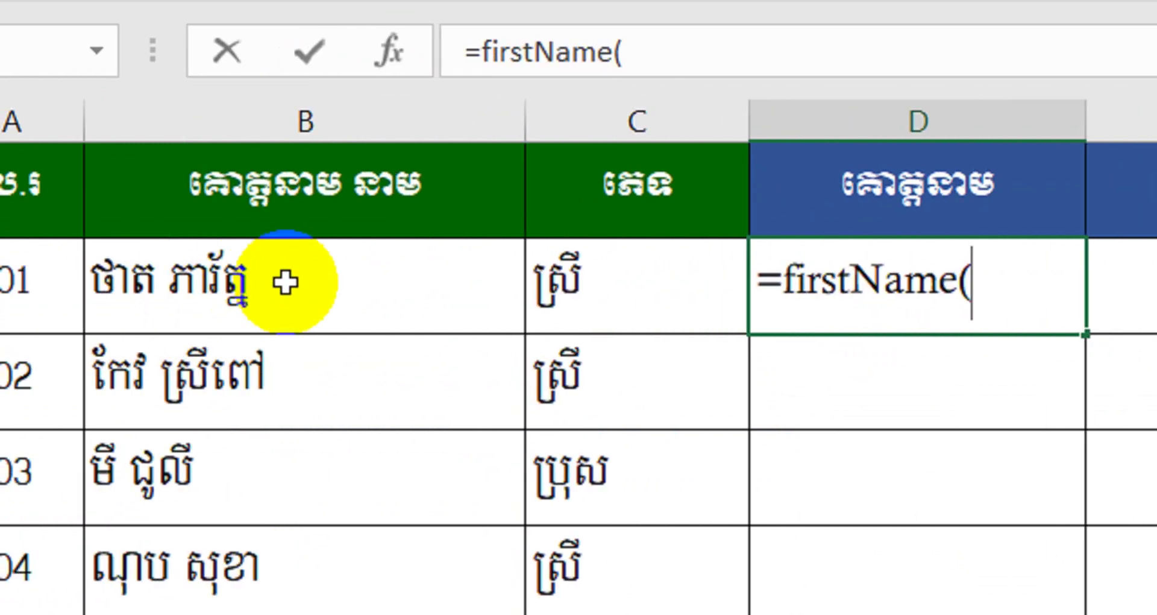
left_click(294, 287)
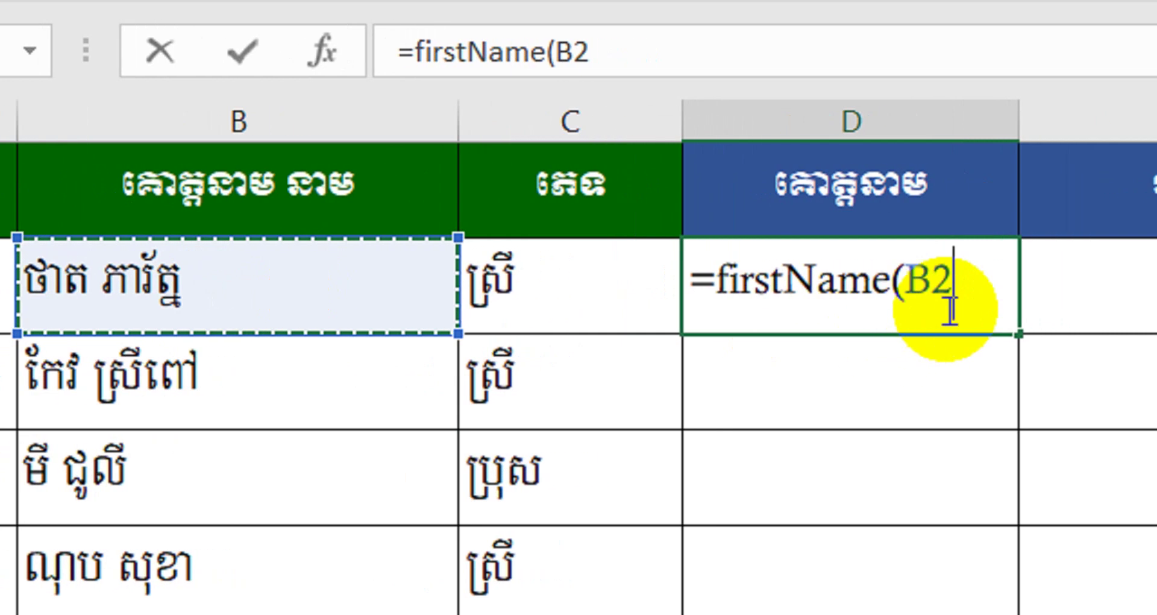
type(")")
key("Return")
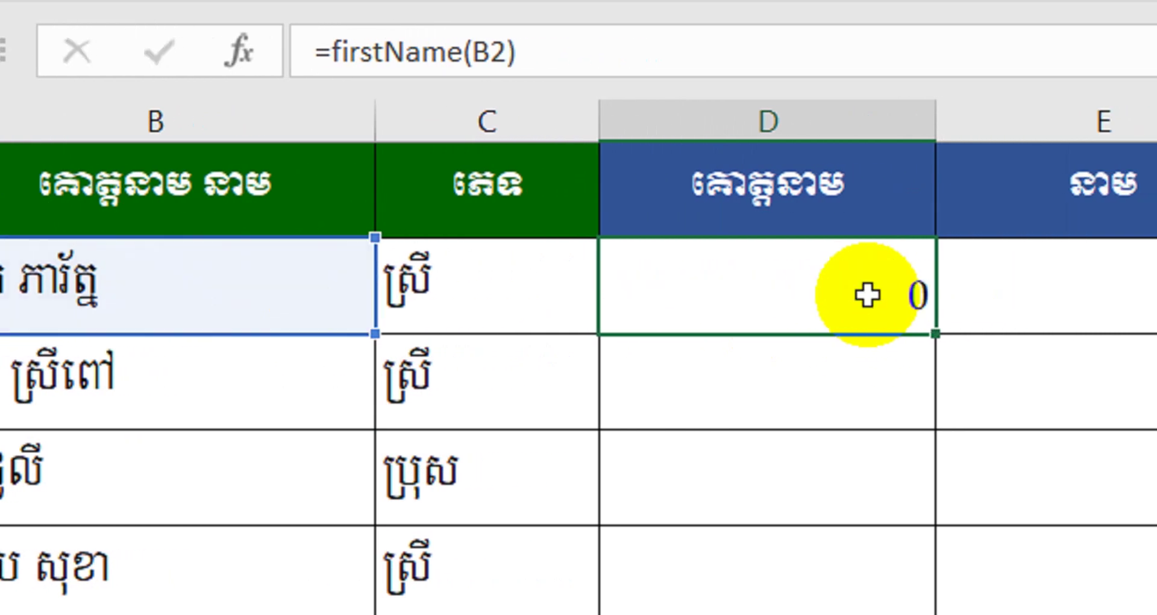
- Fill the =firstName formula from D2 down to D11, then select E2:E11
left_click(736, 284)
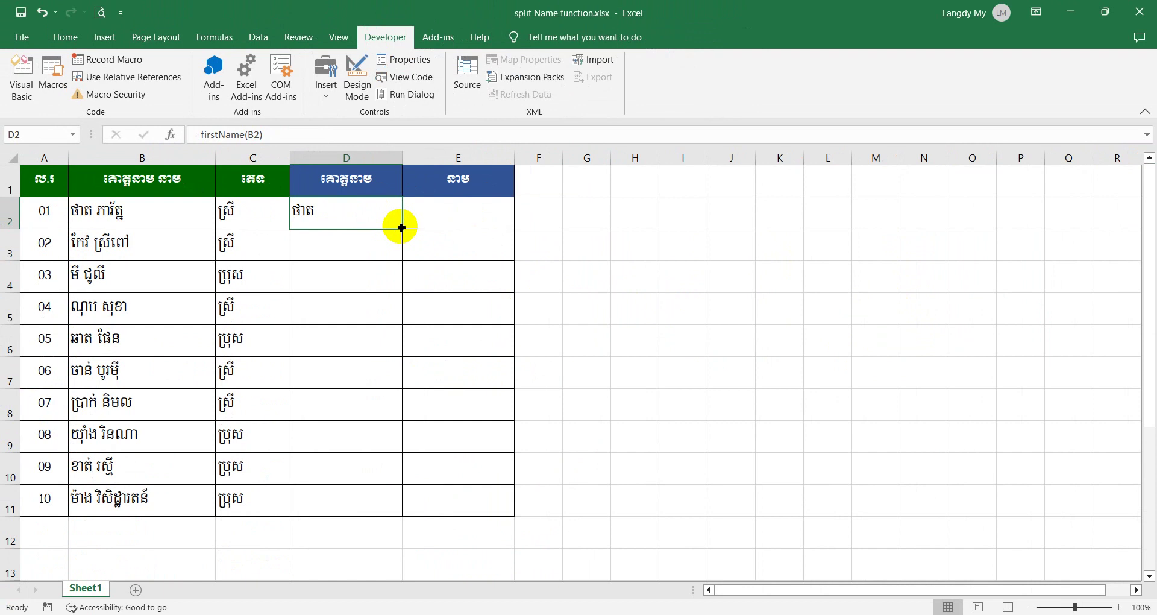
left_click_drag(401, 229, 404, 517)
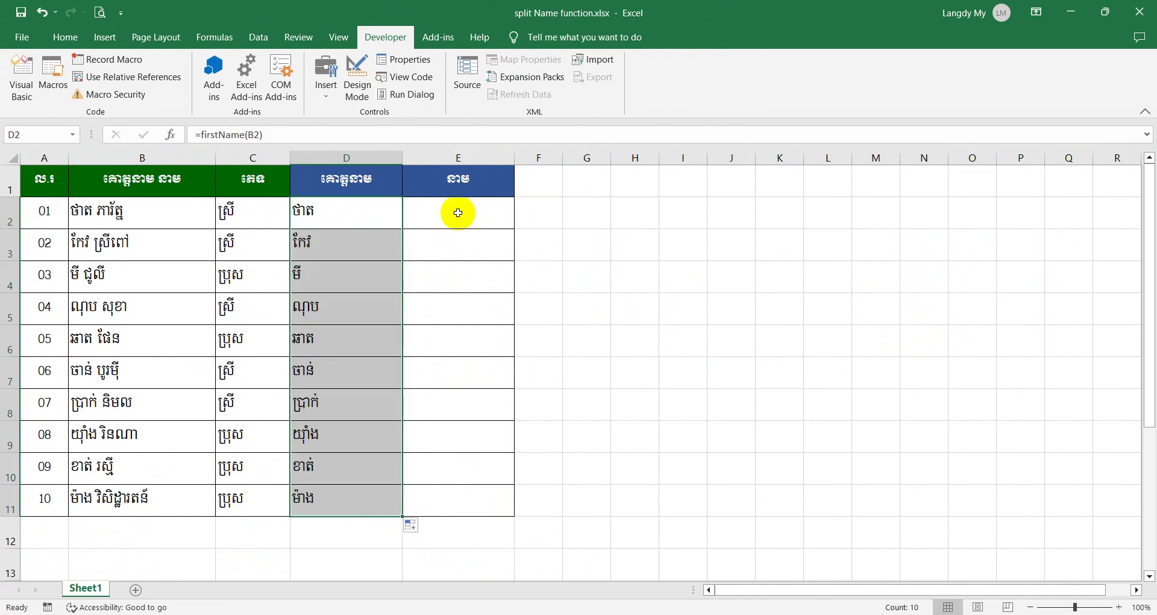
left_click_drag(467, 211, 471, 494)
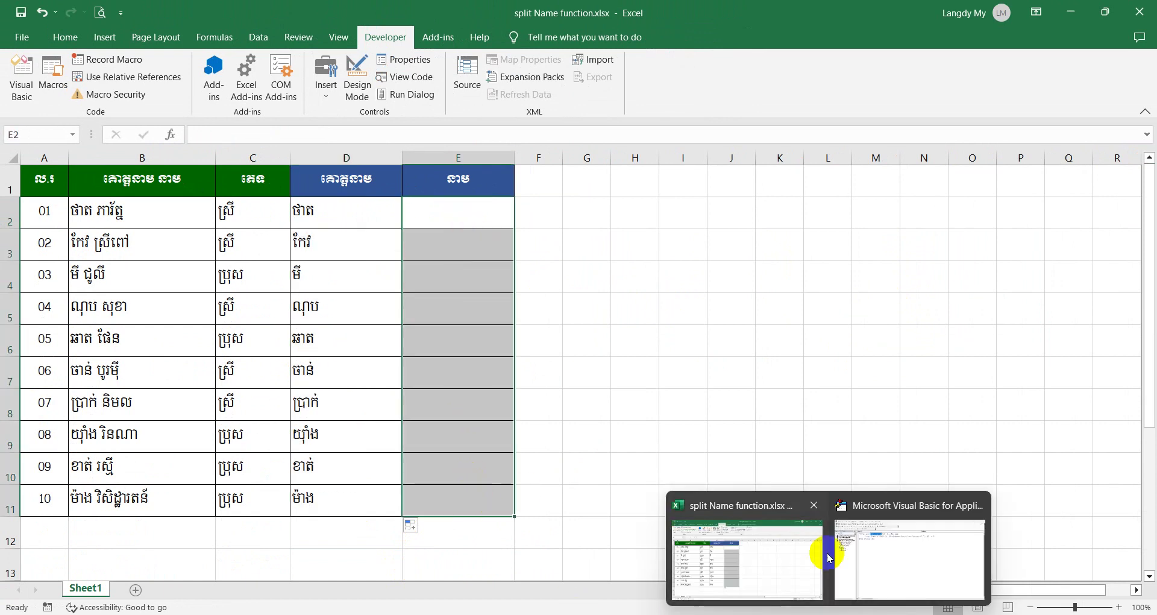
- Declare Function lastName(a) As String below the firstName function in Module2
left_click(847, 534)
left_click(452, 274)
type("function")
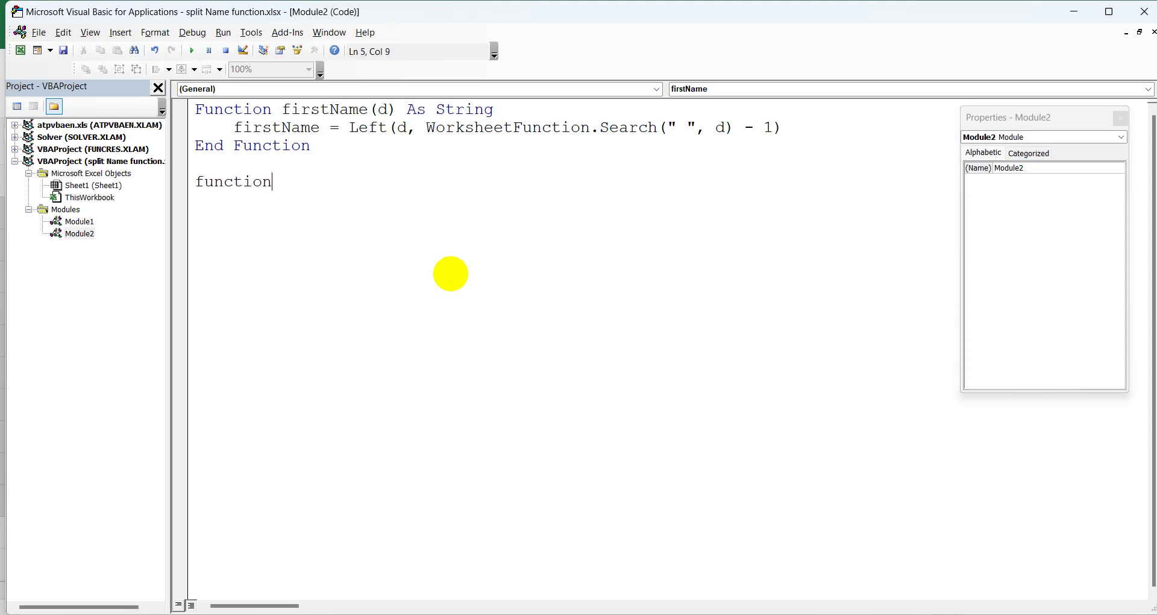
type(" lastName(a) a")
type("s str")
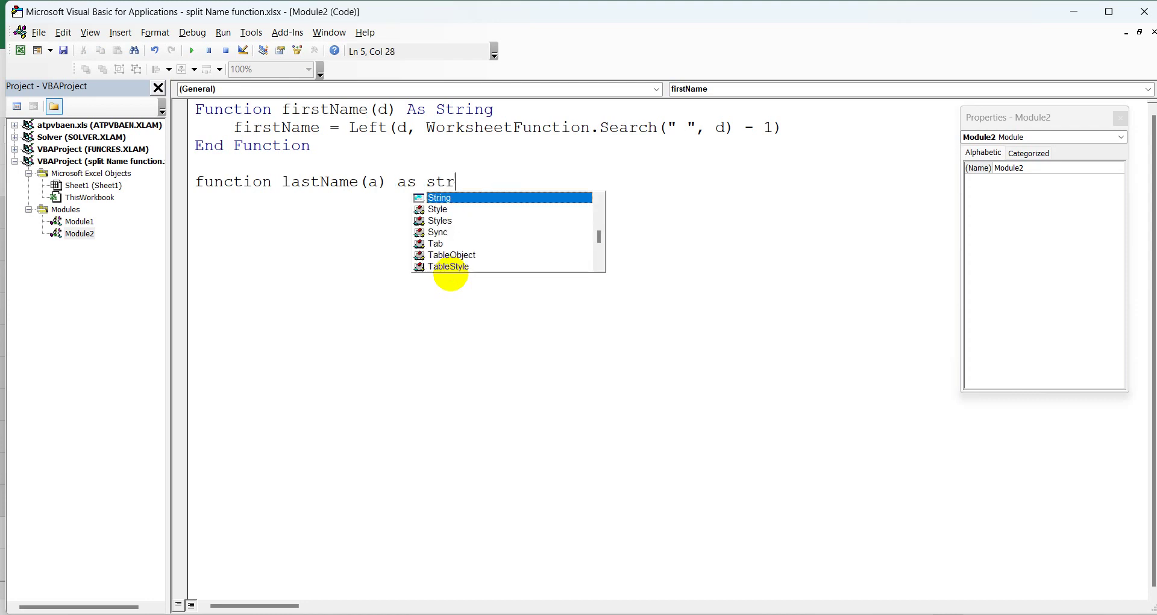
type("ing")
key("Return")
type("lastName=right(n,len")
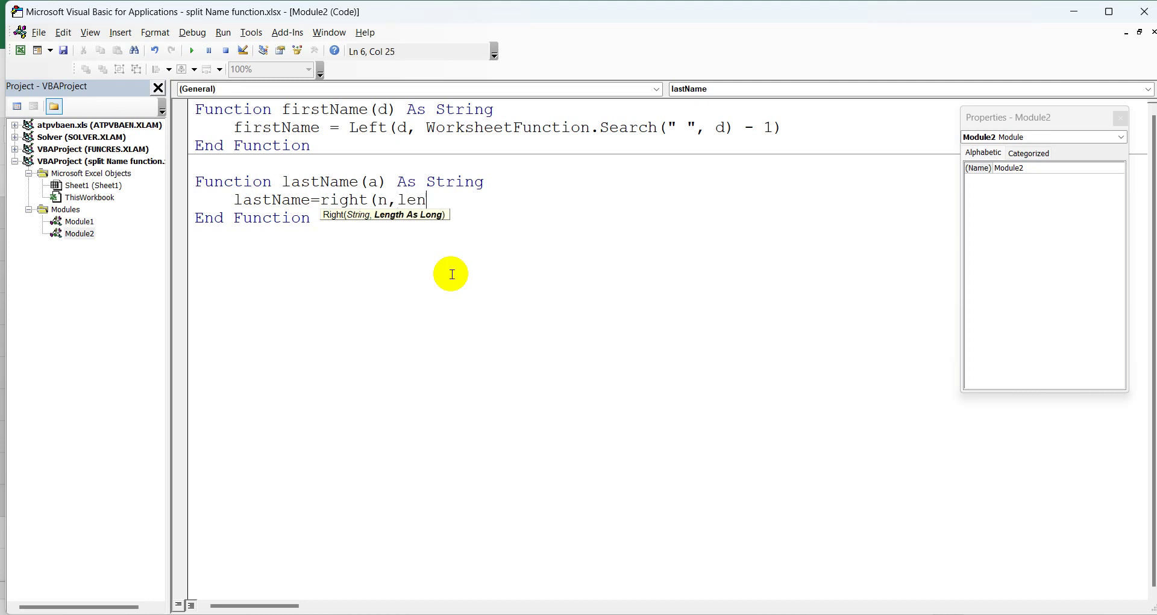
- Write the body lastName = Right(n, Len(a) - WorksheetFunction.Search(" ", a))
type("(a")
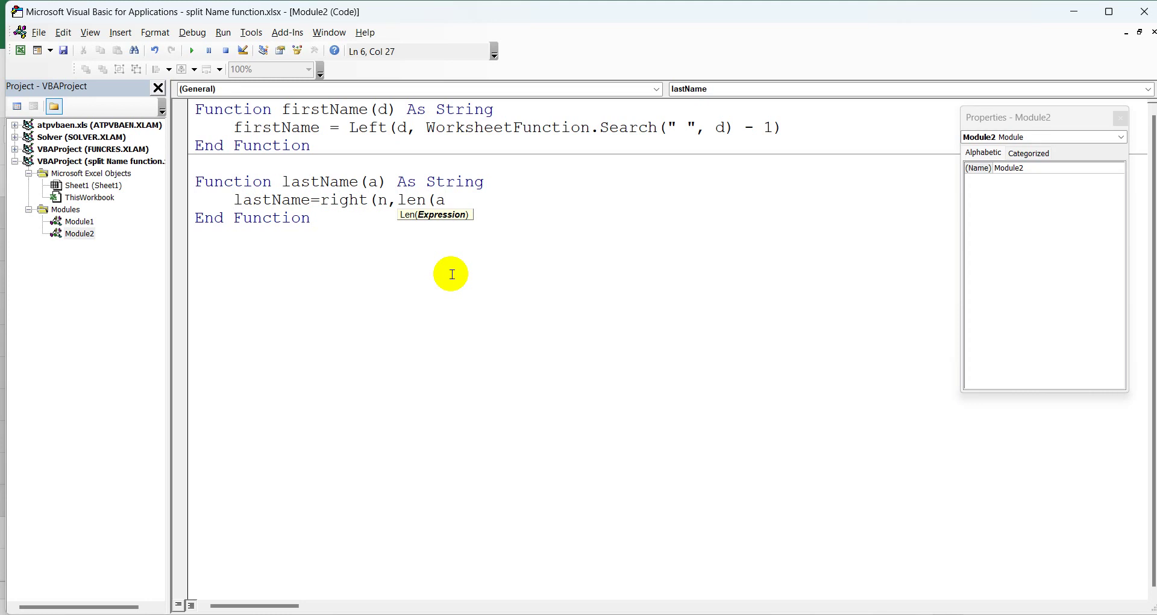
type(")-worksheetfunction")
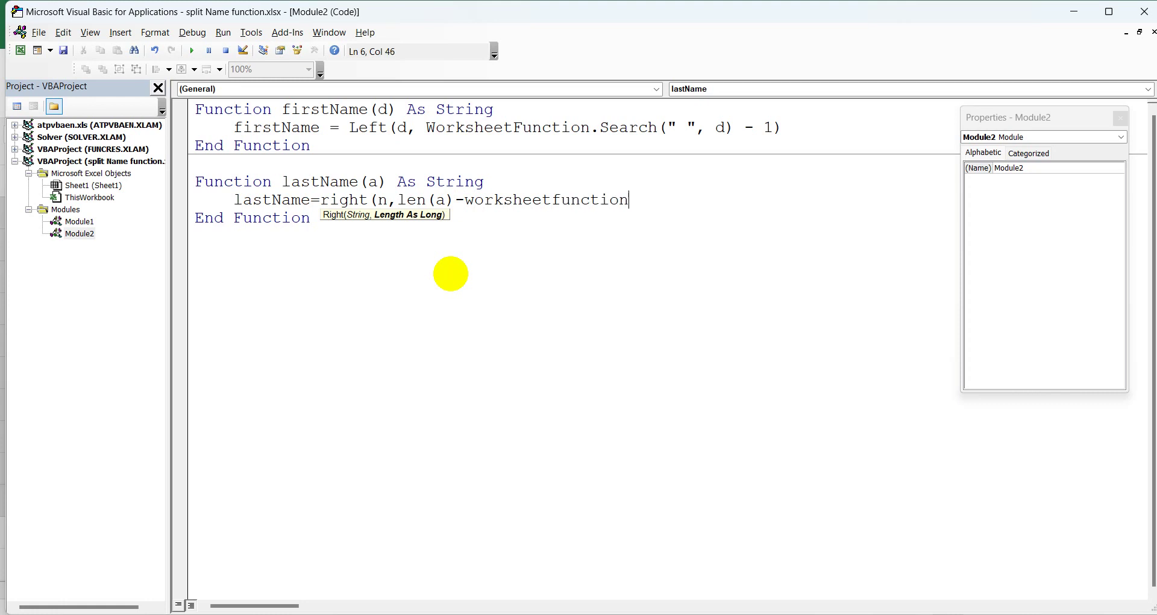
type(".sear")
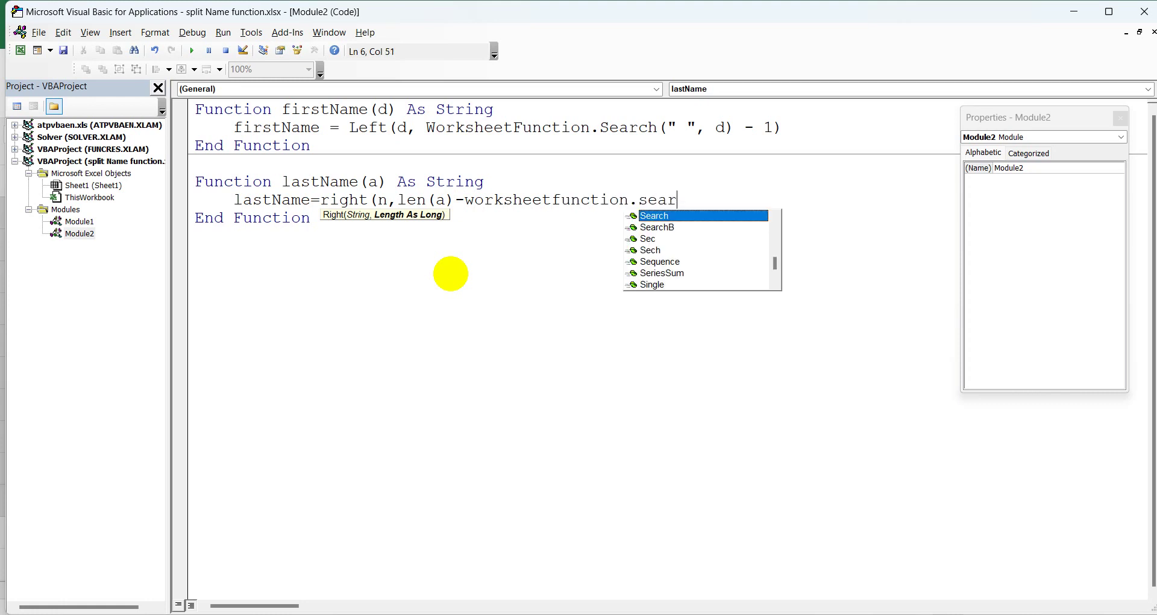
type("(\" \",a")
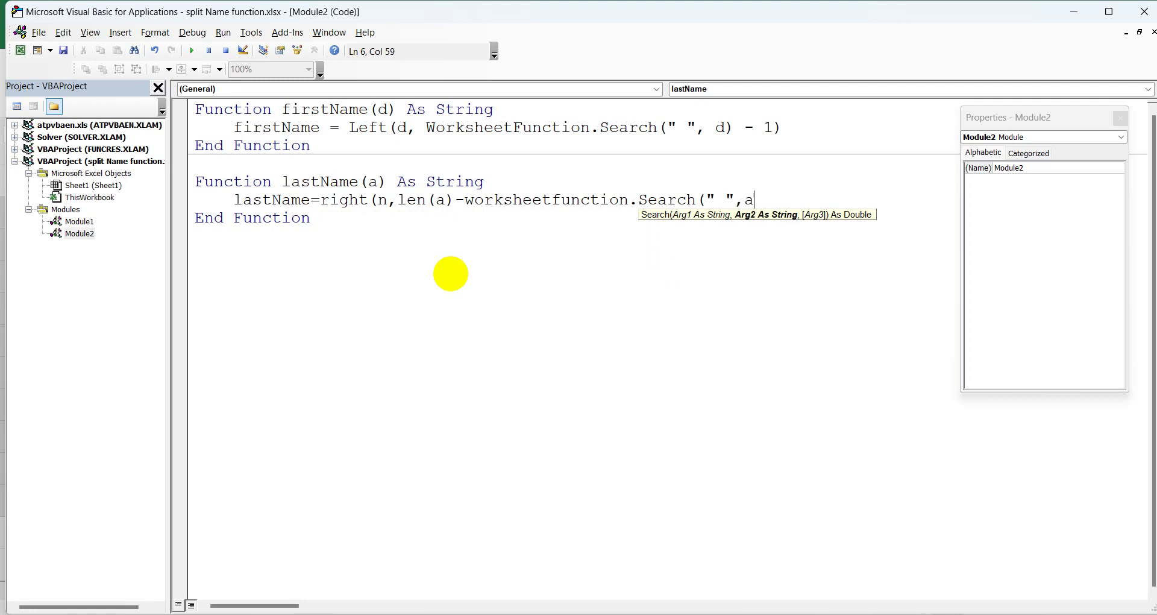
type("))")
left_click(452, 274)
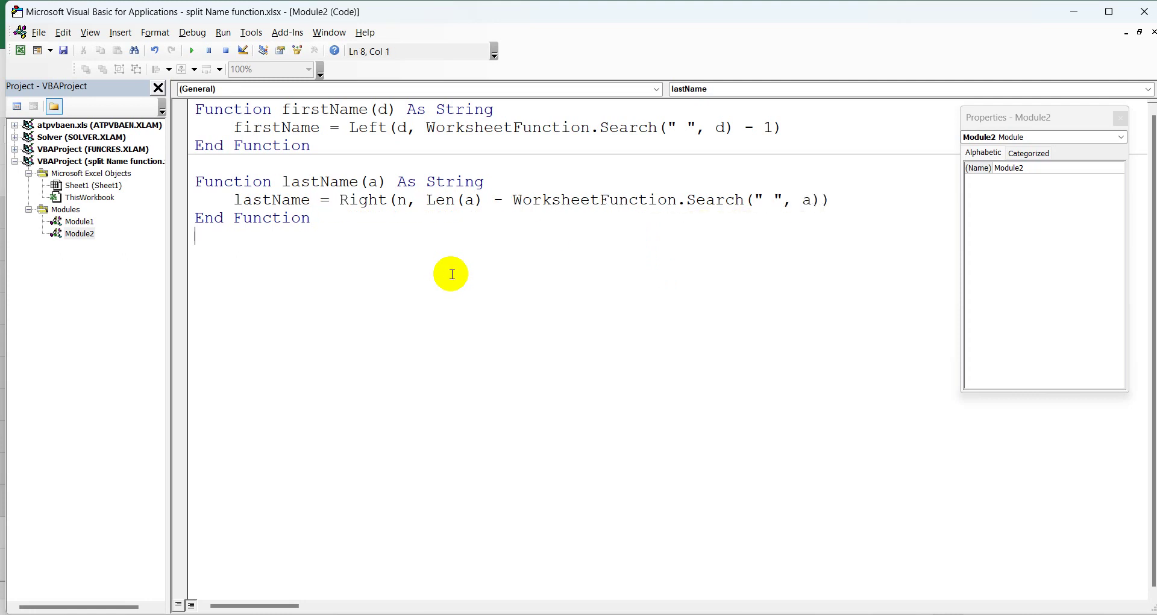
left_click(233, 201)
left_click_drag(232, 200, 833, 203)
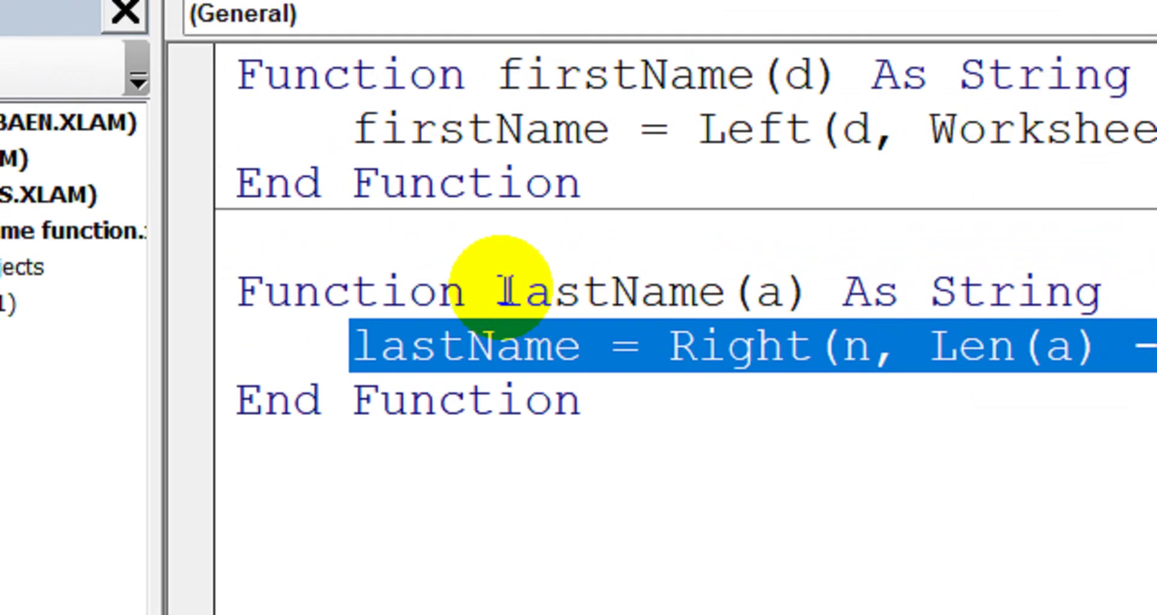
left_click_drag(505, 291, 804, 291)
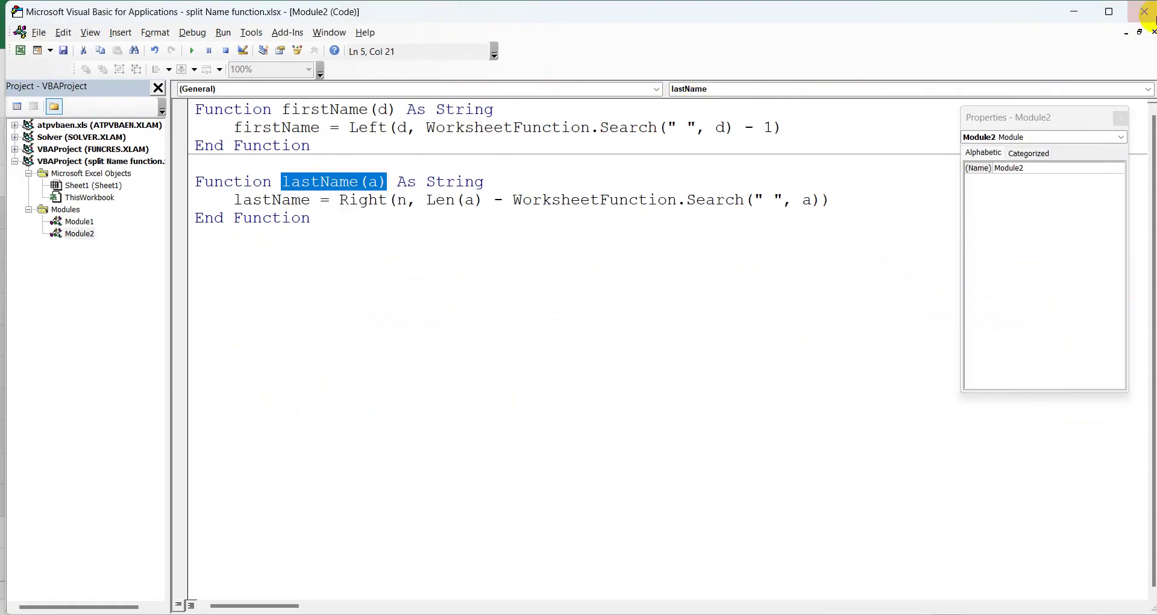
- Enter =lastName(B2) in cell E2, which returns a blank result
left_click(1079, 13)
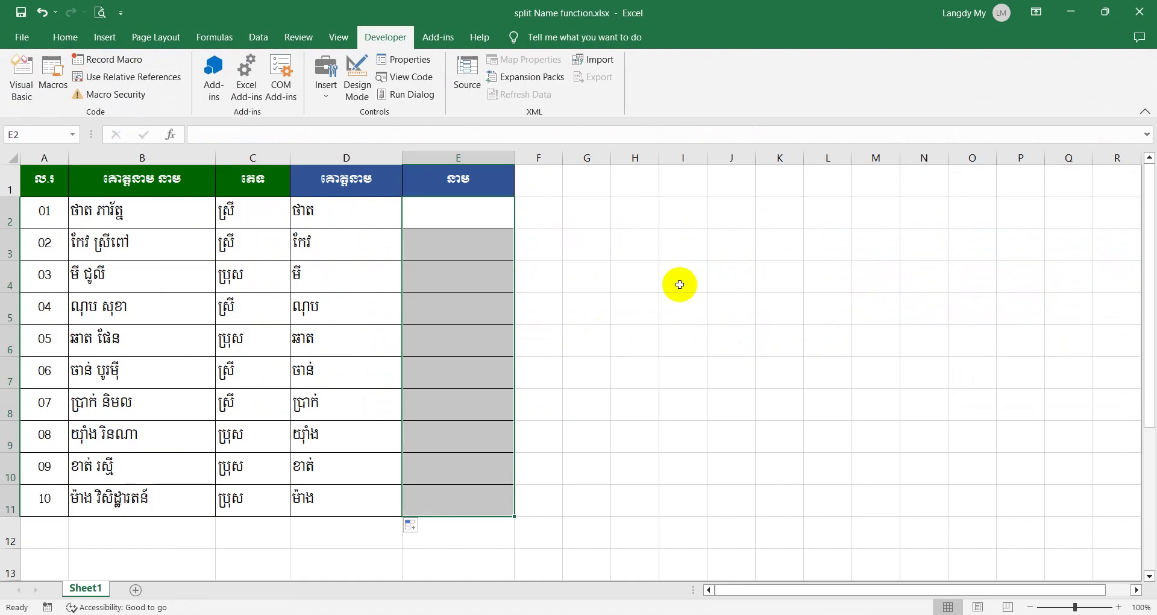
left_click(486, 218)
type("=")
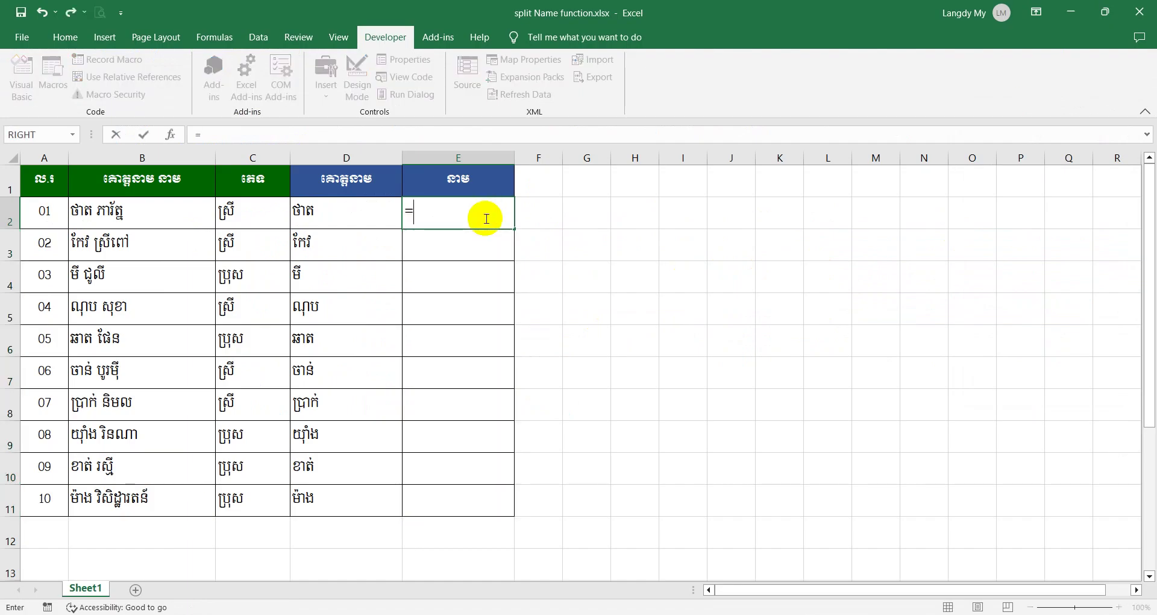
type("lastName(")
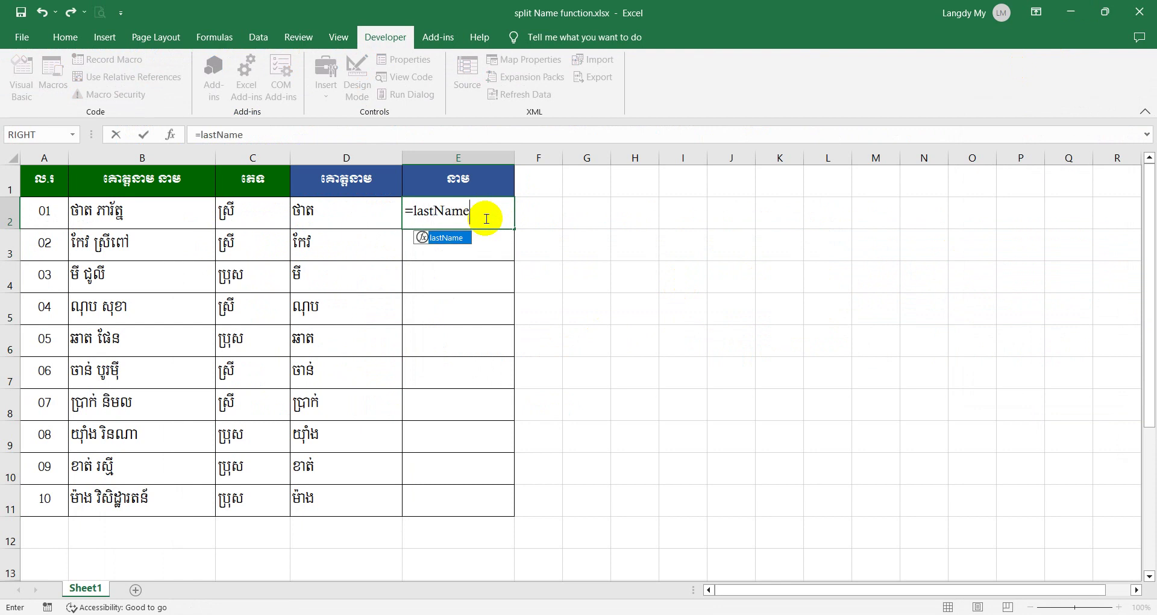
left_click(171, 222)
type(")")
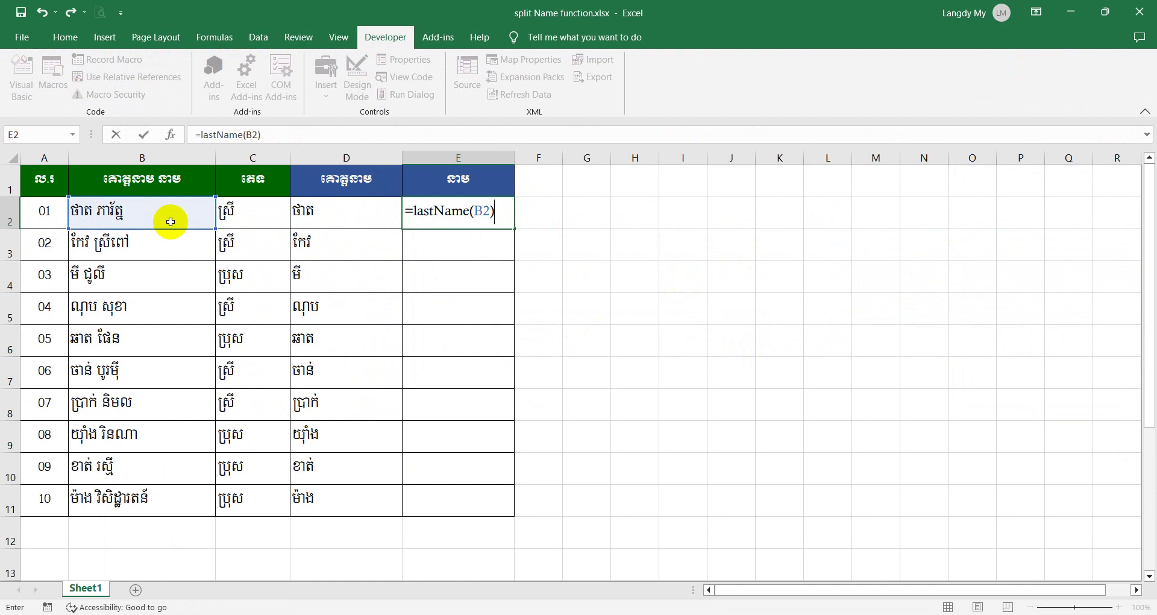
key("Return")
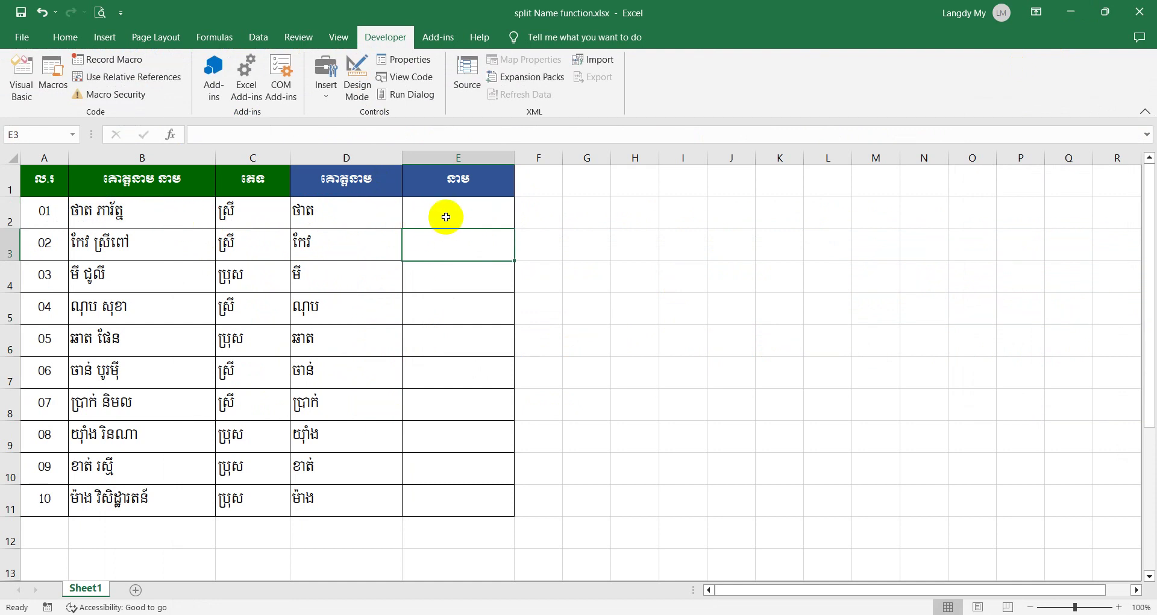
key("super+Down")
key("super+Up")
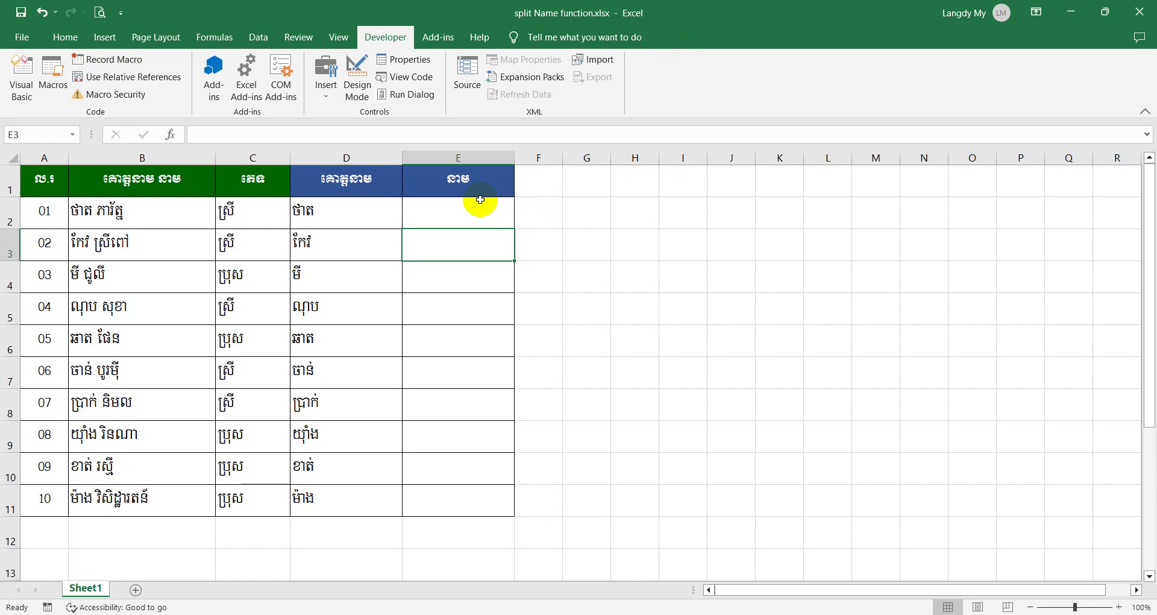
- Change Right(n, …) to Right(a, …) in the lastName function
mouse_move(792, 592)
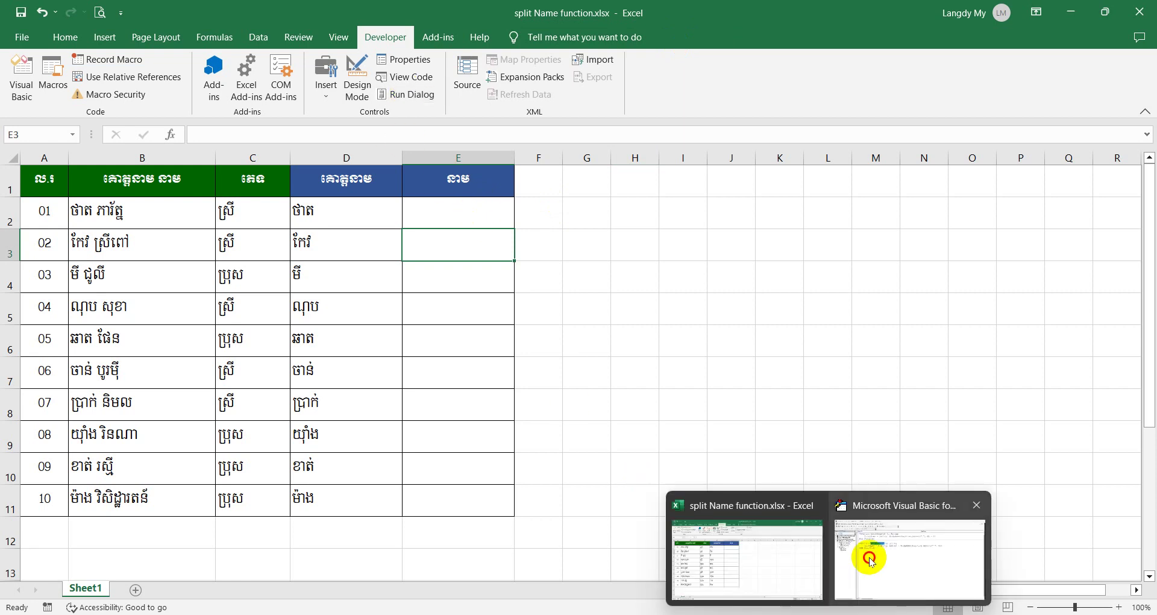
left_click(838, 558)
double_click(401, 202)
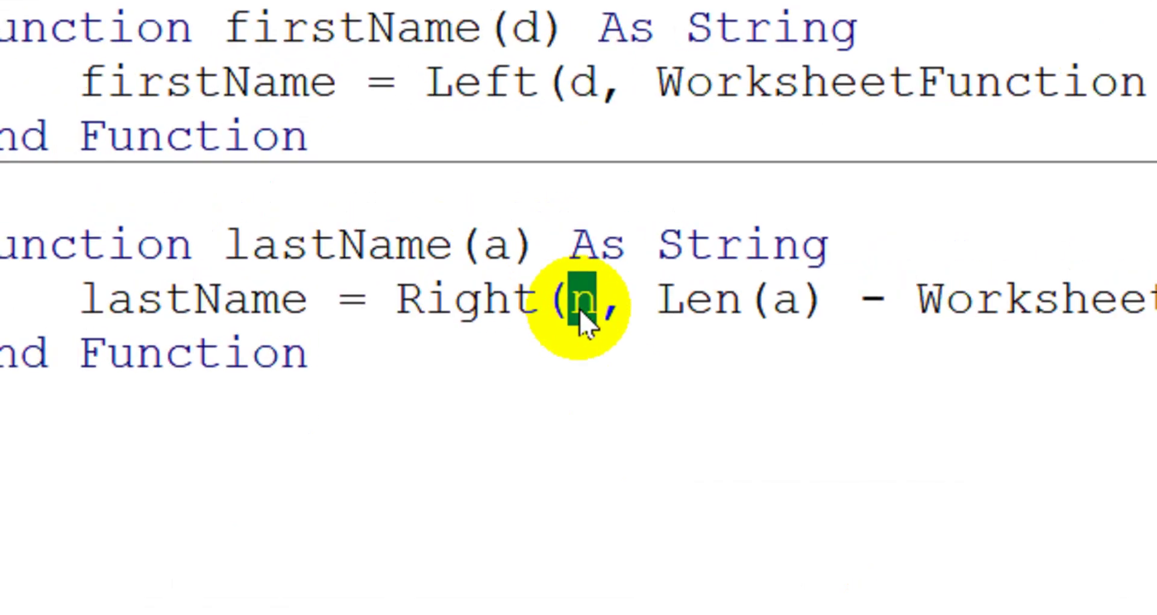
type("a")
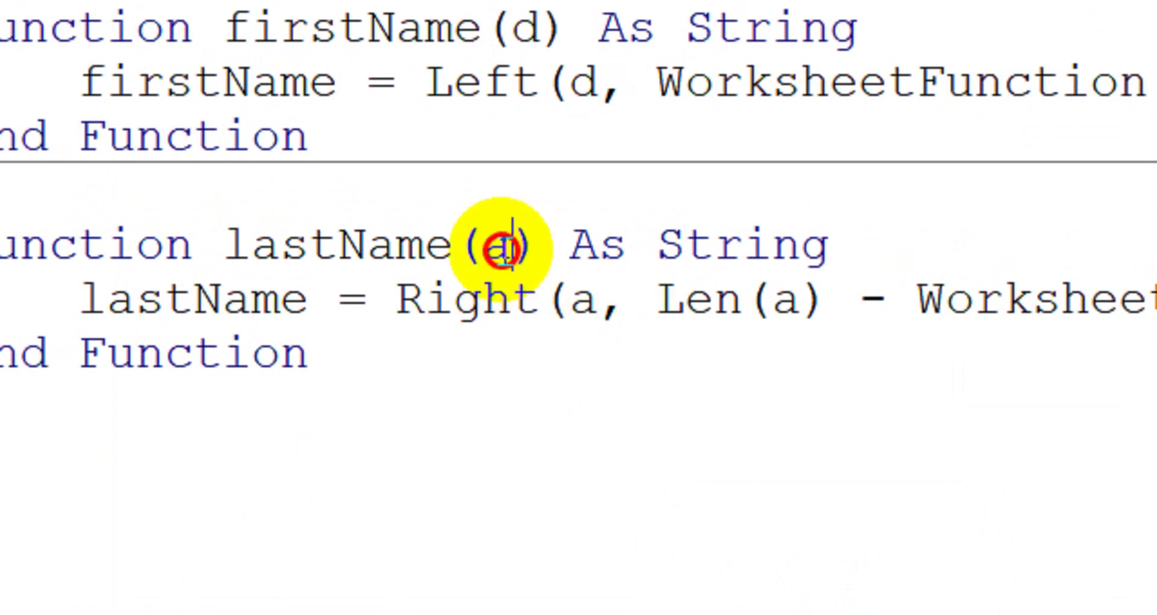
double_click(496, 246)
left_click(580, 310)
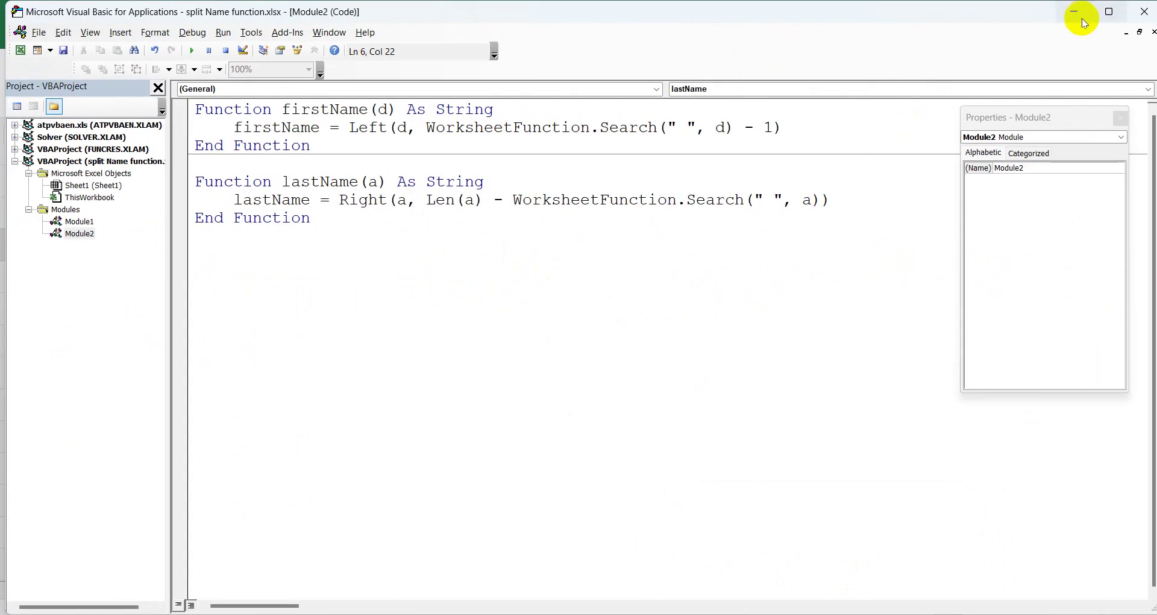
left_click(1074, 12)
- Recommit the =lastName formula in E2 and fill it down through E11
left_click(468, 210)
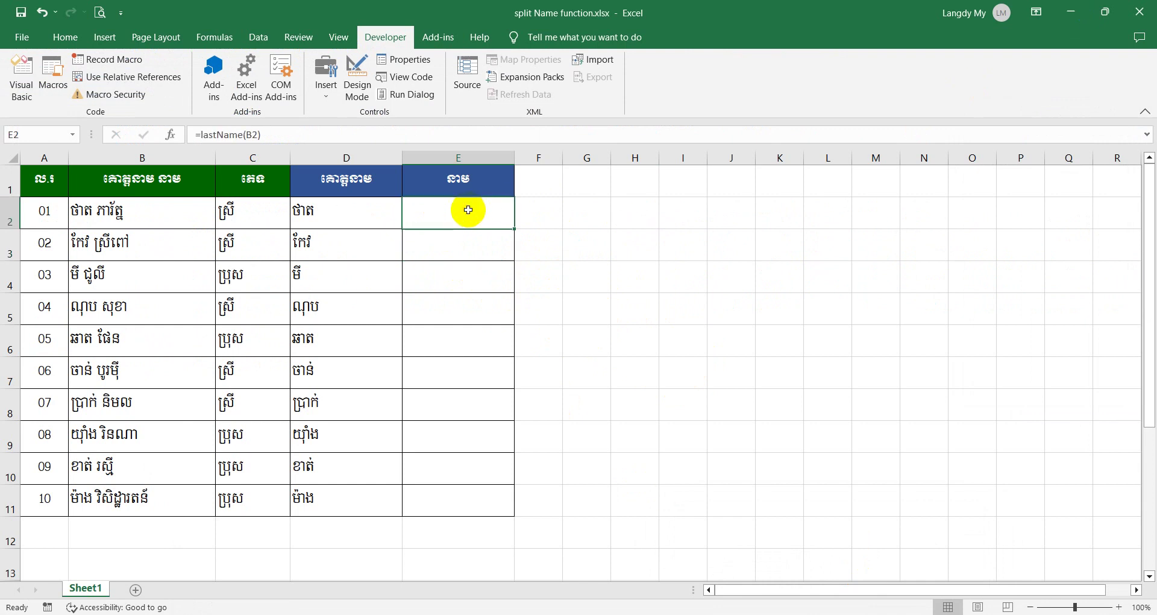
double_click(468, 210)
key("Return")
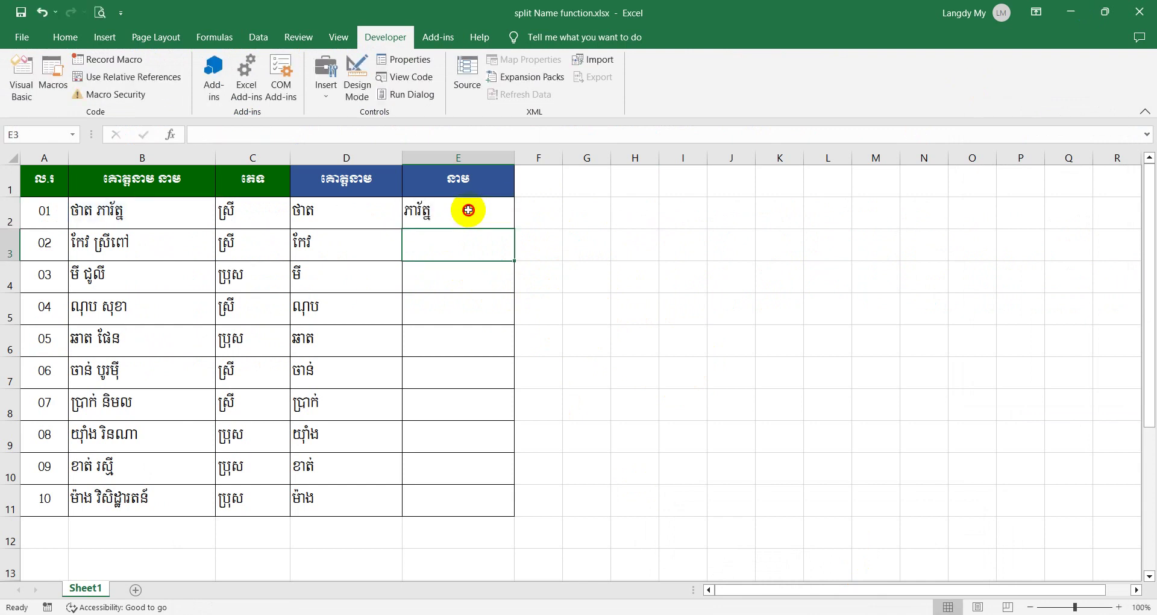
left_click(468, 209)
left_click_drag(515, 228, 517, 514)
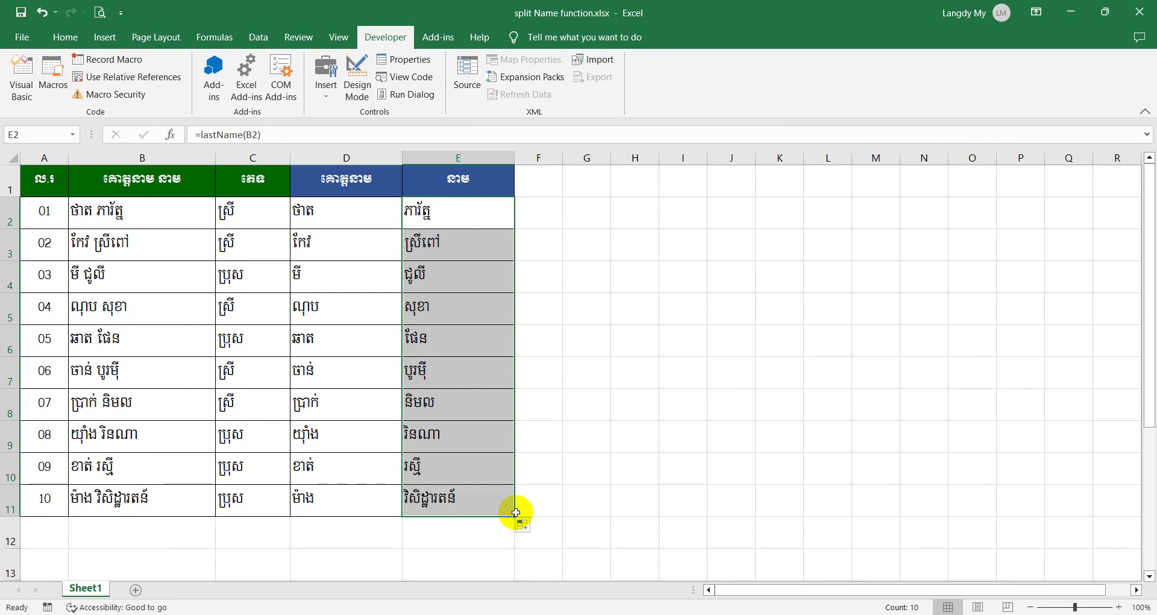
left_click(553, 352)
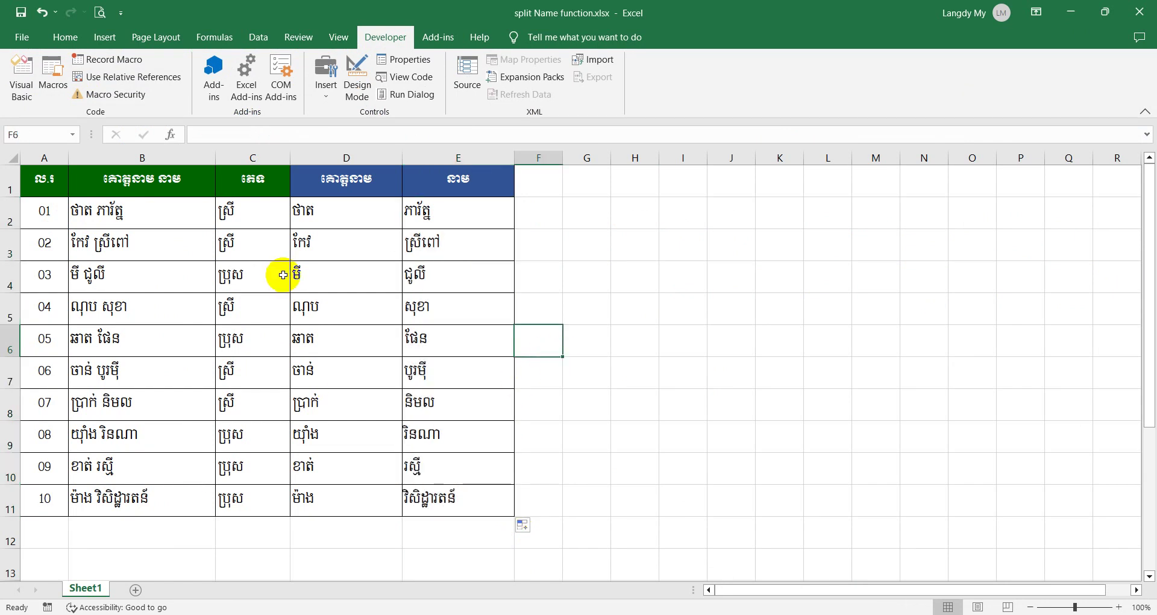
- Compare the column B full names against the split first and last names in columns D and E
mouse_move(129, 207)
left_mouse_down()
mouse_move(181, 449)
mouse_move(175, 533)
left_mouse_up()
mouse_move(335, 225)
left_mouse_down()
mouse_move(458, 397)
mouse_move(446, 493)
left_mouse_up()
left_click(642, 473)
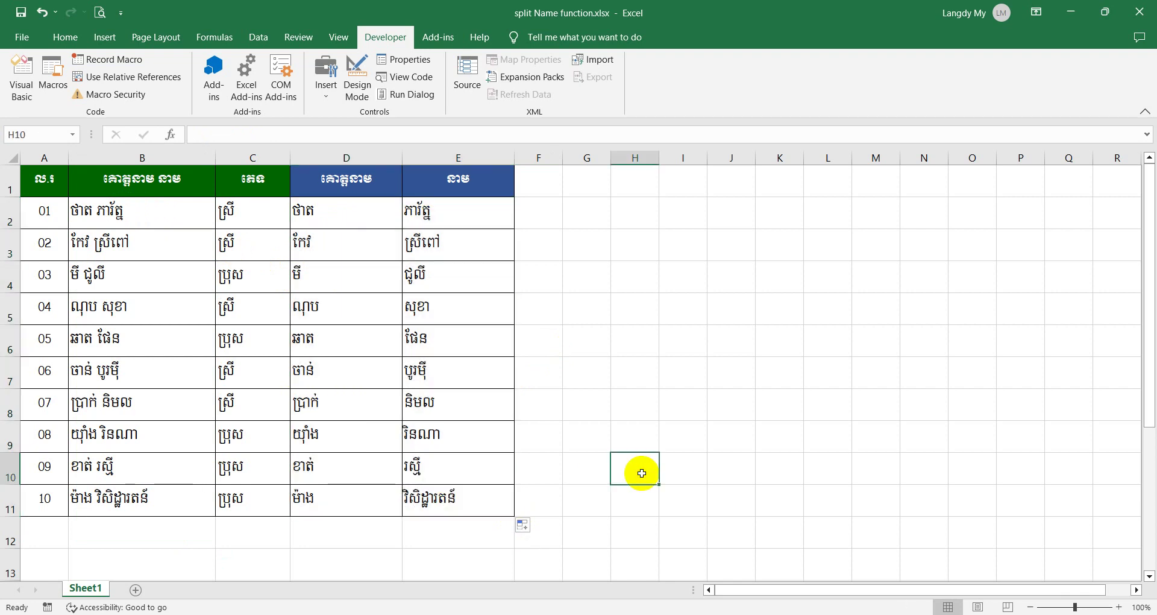